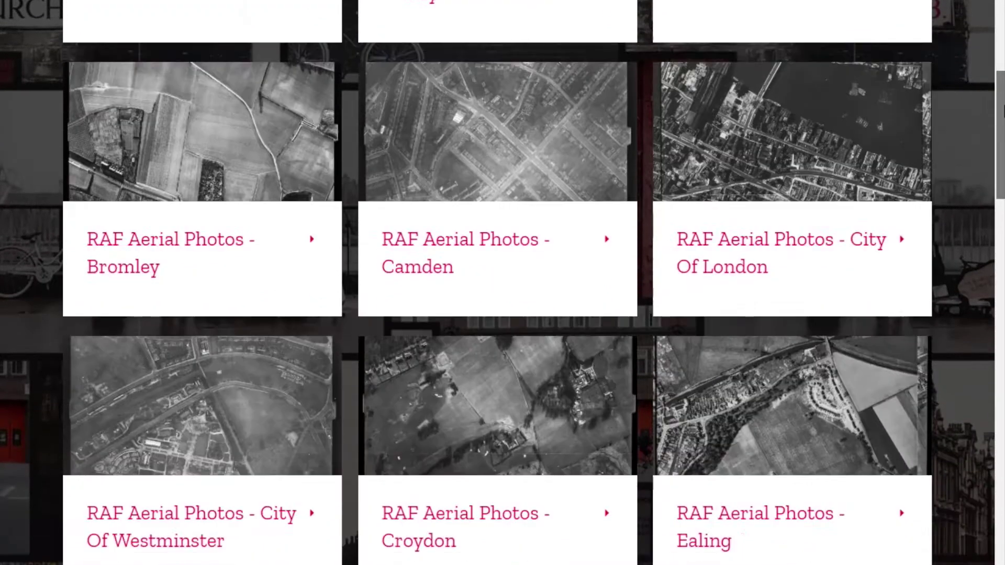
# Open the Camden RAF aerial photo at the Malet Street marker in Bloomsbury and add it to the layer
pyautogui.scroll(-13, 999, 248)
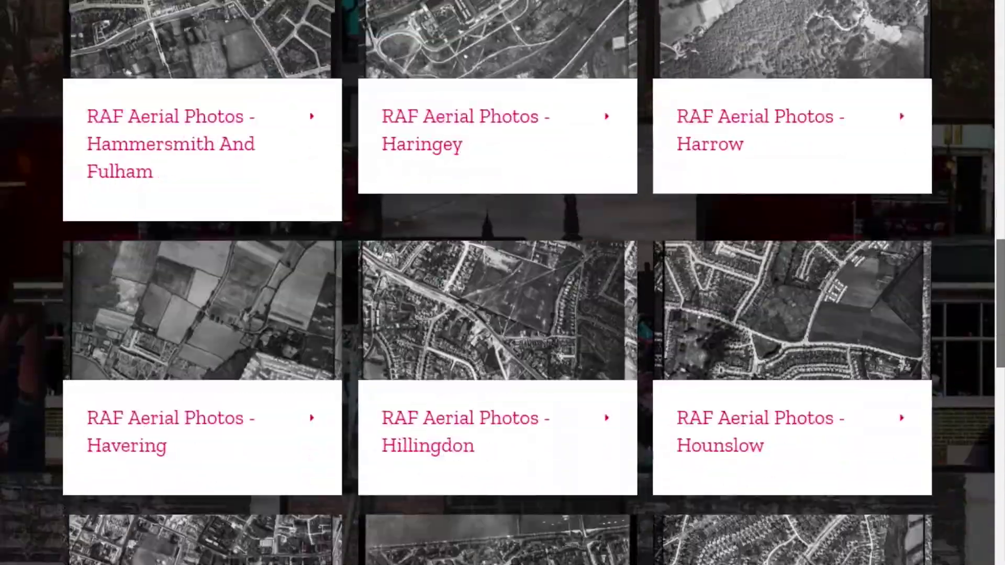
pyautogui.scroll(-5, 1000, 248)
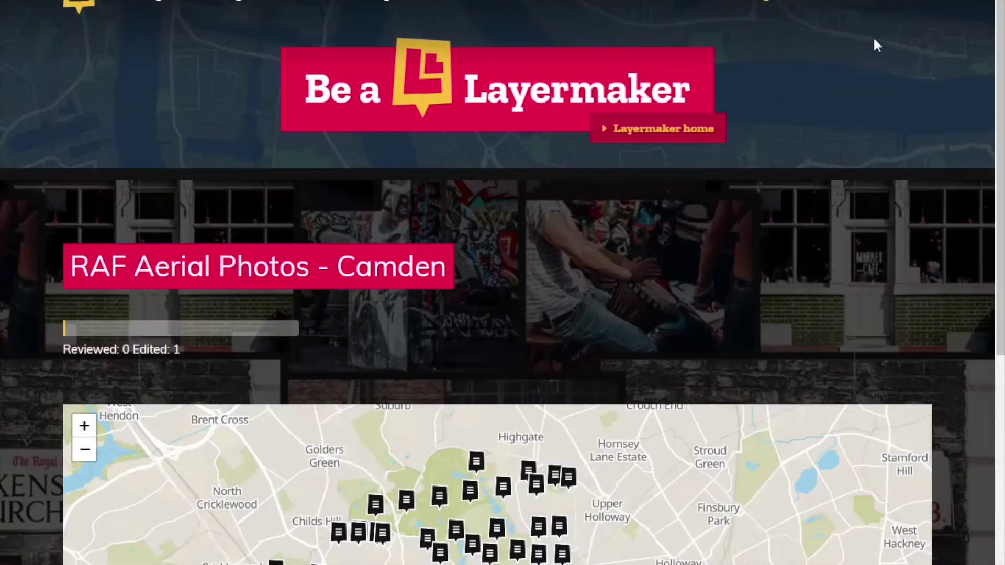
pyautogui.scroll(-6, 997, 180)
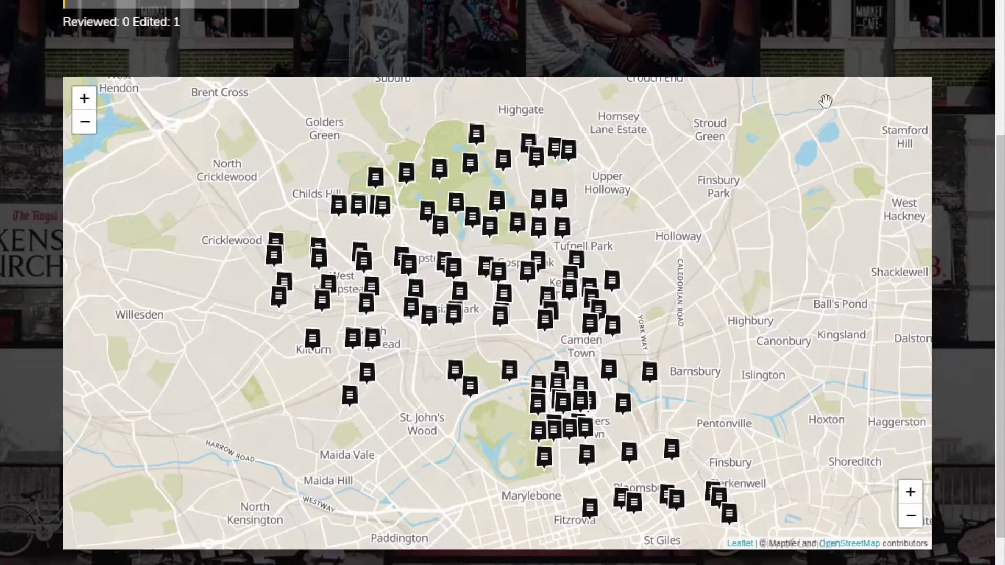
pyautogui.scroll(4, 635, 523)
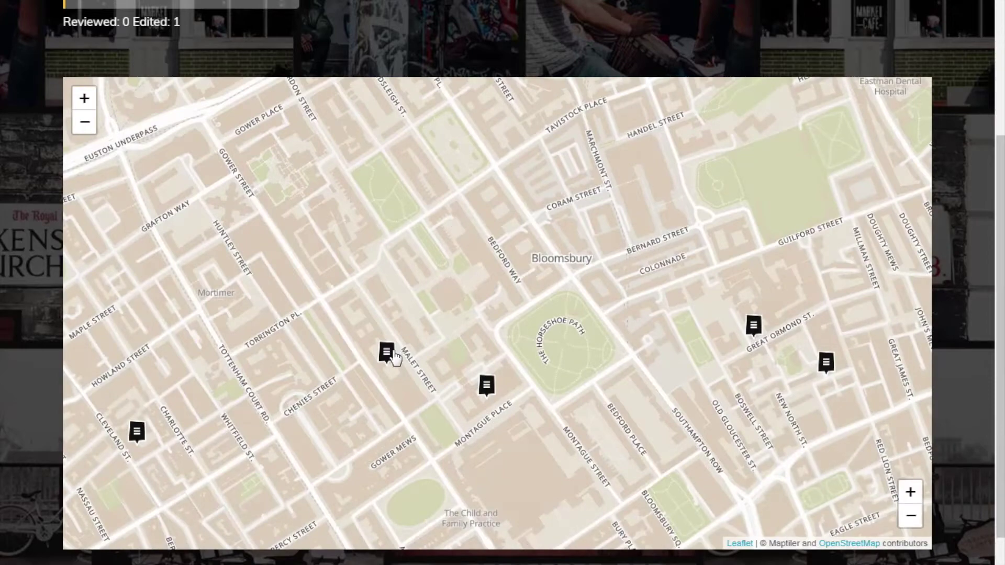
pyautogui.click(386, 354)
pyautogui.click(331, 294)
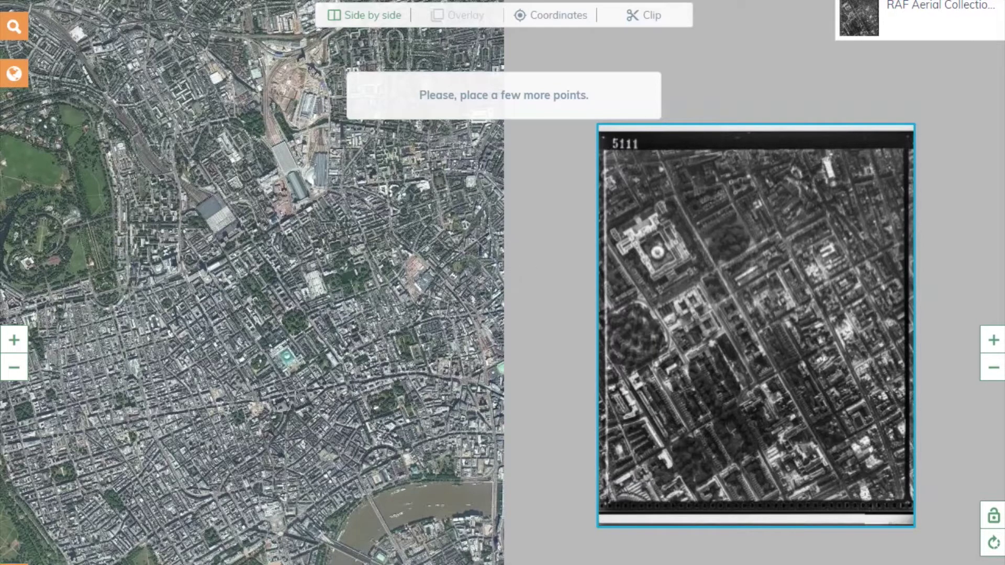
# Zoom in and rotate the aerial photo 180° with two quarter turns
pyautogui.scroll(5, 302, 368)
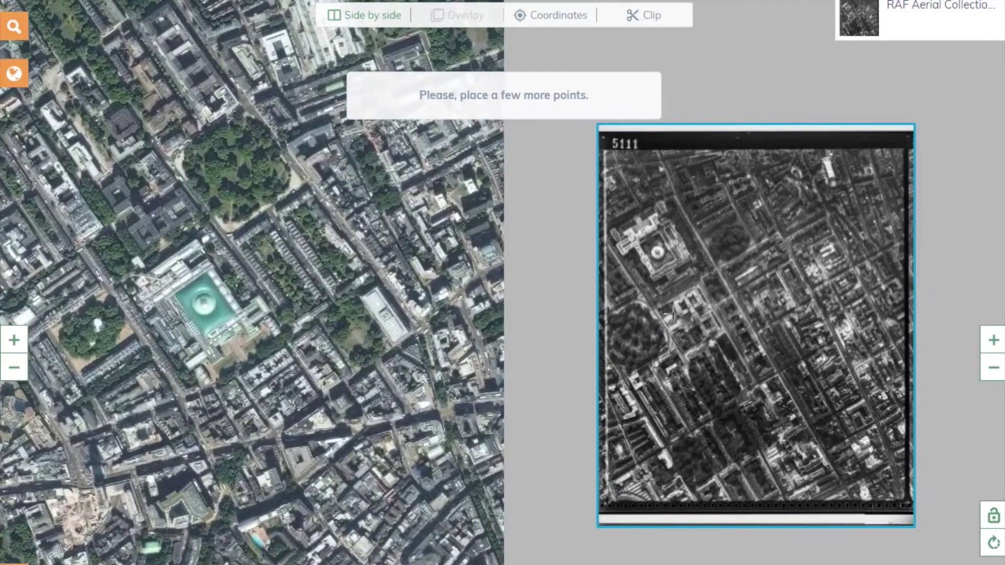
pyautogui.scroll(4, 670, 313)
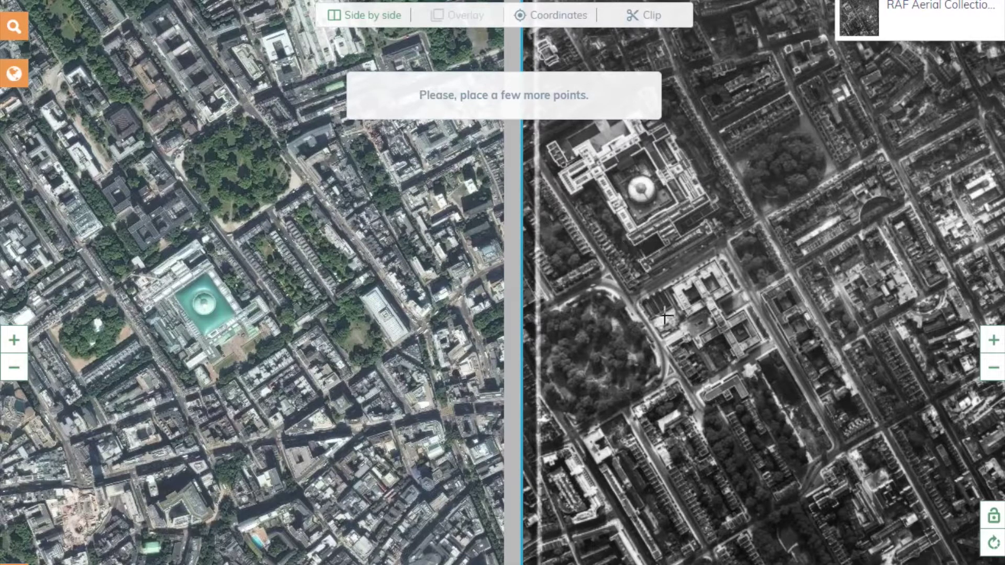
pyautogui.click(1000, 552)
pyautogui.click(1000, 552)
# Centre both the RAF photo and the satellite map on the British Museum
pyautogui.moveTo(832, 489); pyautogui.dragTo(716, 428)
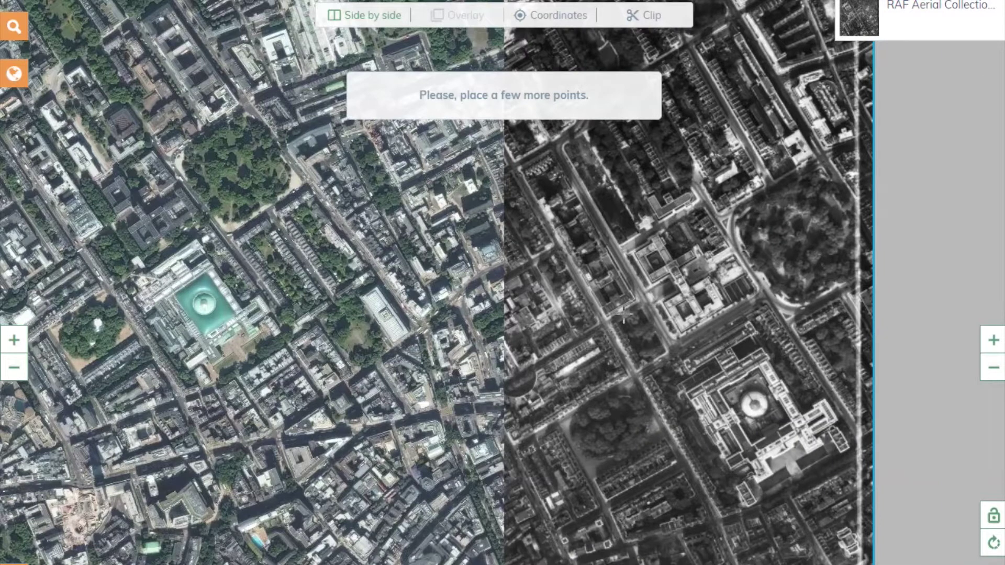
pyautogui.scroll(-5, 593, 377)
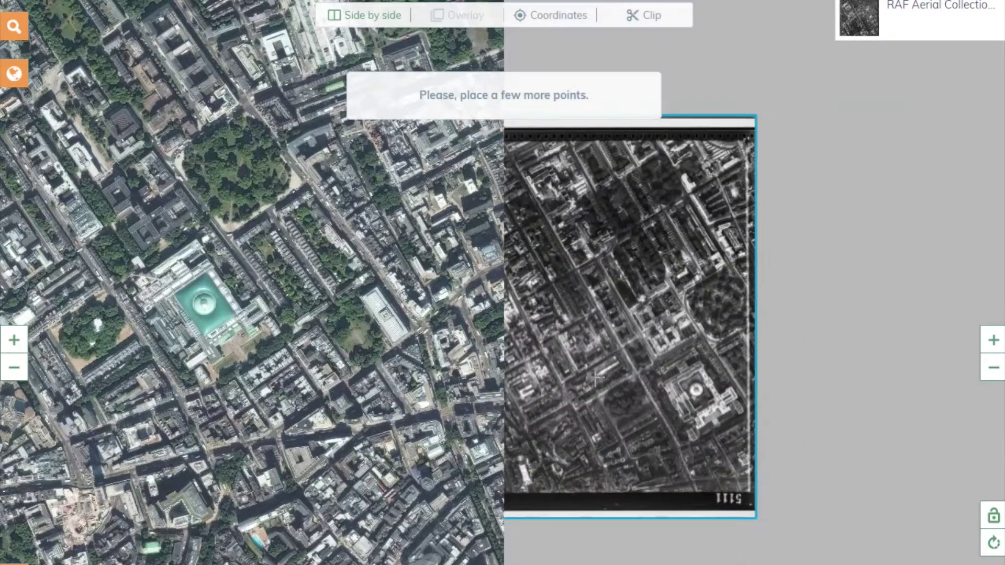
pyautogui.moveTo(416, 405); pyautogui.dragTo(444, 422)
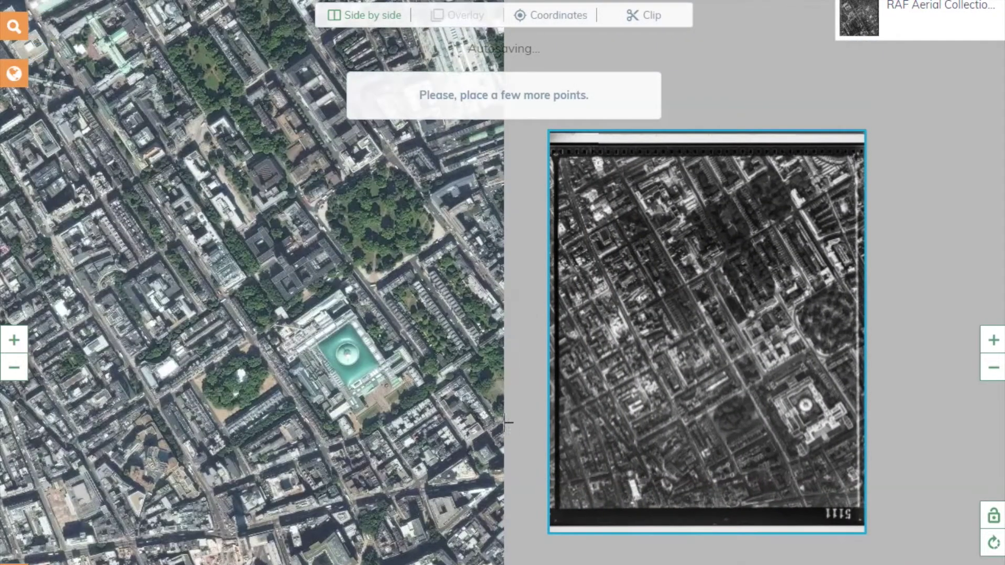
pyautogui.scroll(-3, 354, 387)
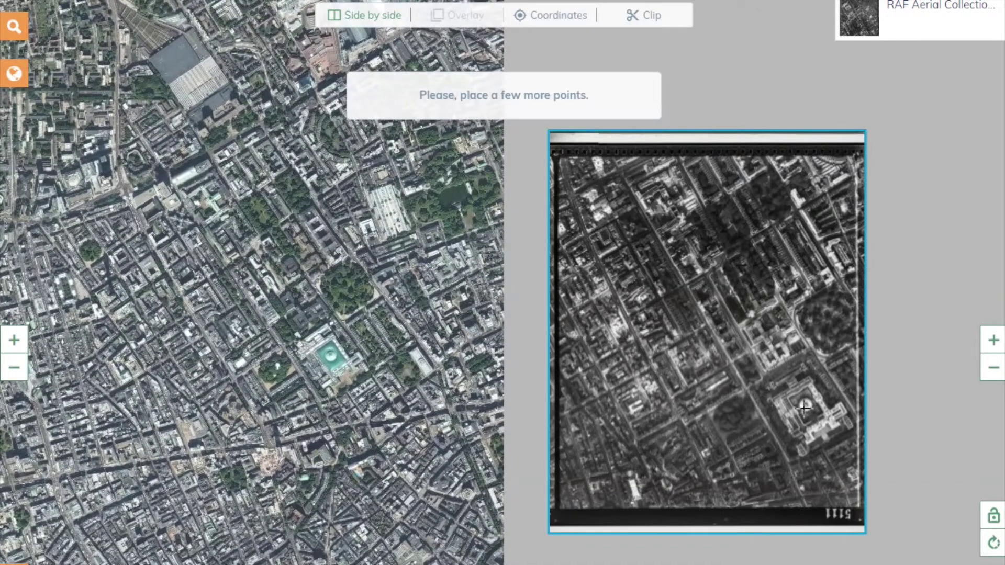
pyautogui.scroll(3, 806, 408)
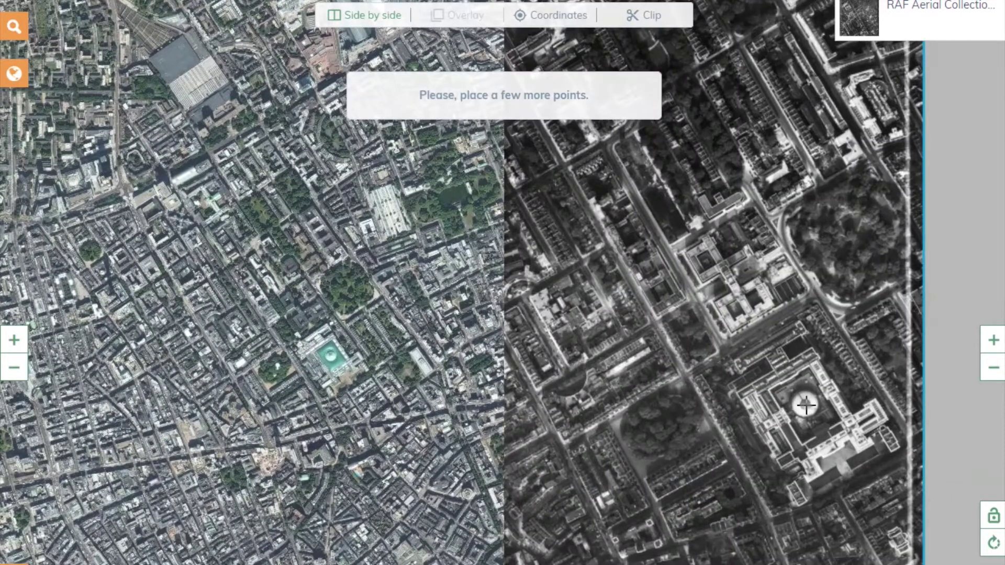
# Add control point 1 on the British Museum dome in both the photo and the map
pyautogui.click(806, 406)
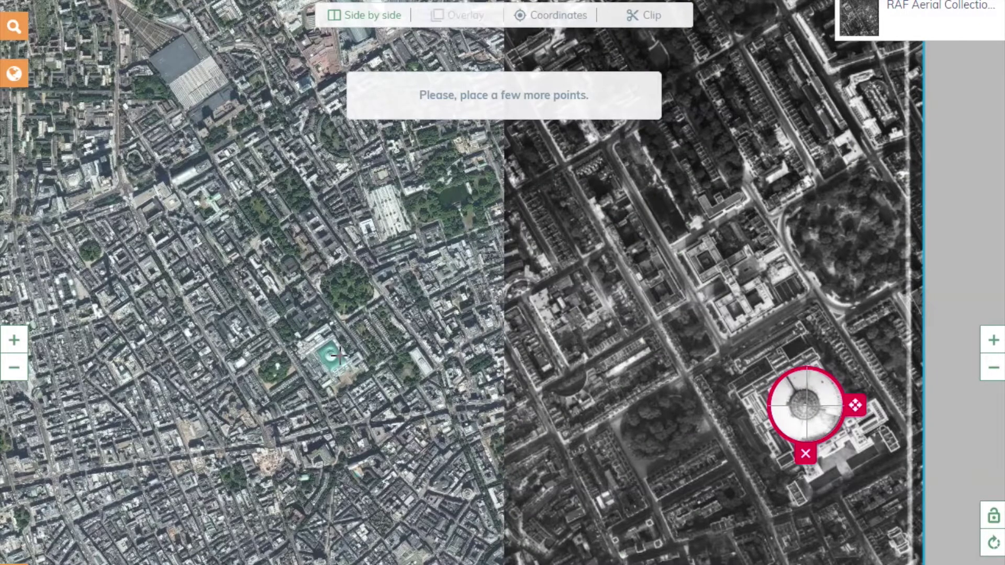
pyautogui.scroll(3, 339, 356)
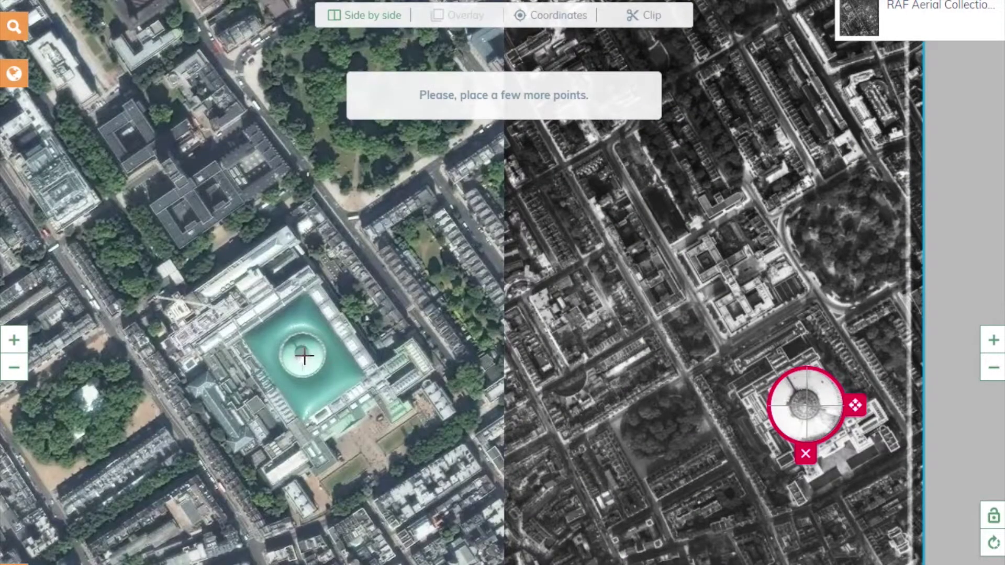
pyautogui.click(302, 357)
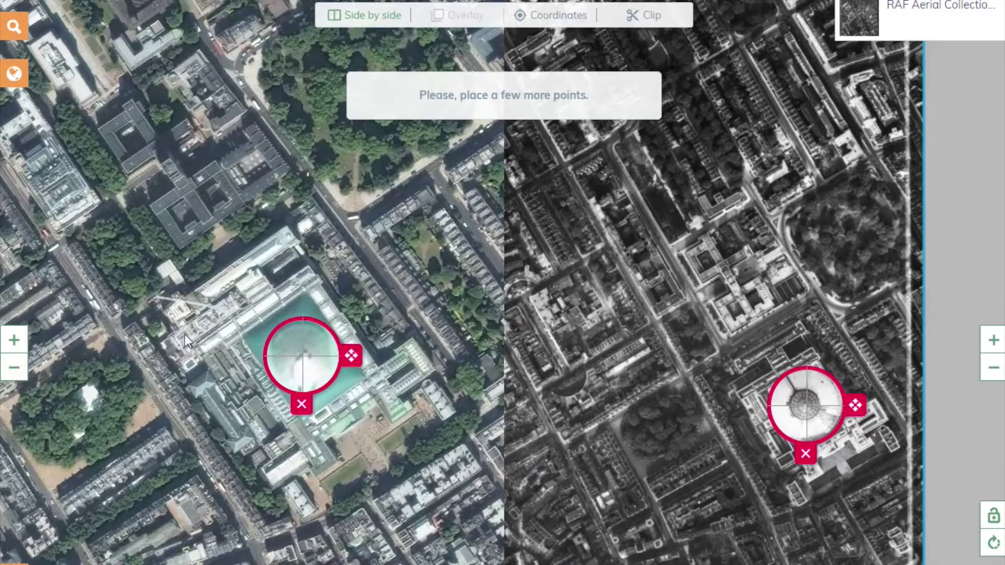
pyautogui.scroll(-2, 184, 335)
pyautogui.click(128, 318)
# Add control point 2 on a matching building north of the museum in both images
pyautogui.moveTo(138, 315); pyautogui.dragTo(234, 362)
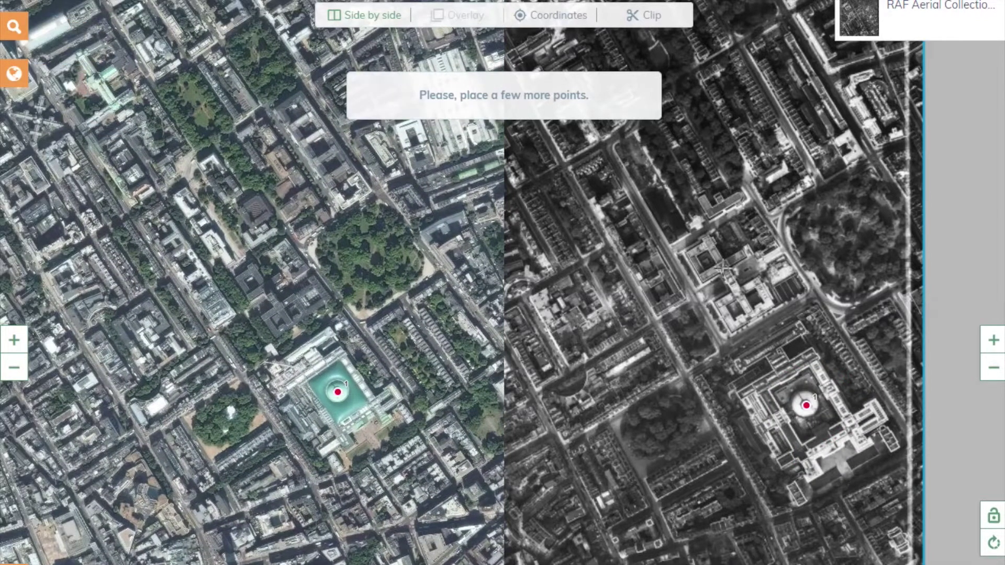
pyautogui.scroll(3, 724, 268)
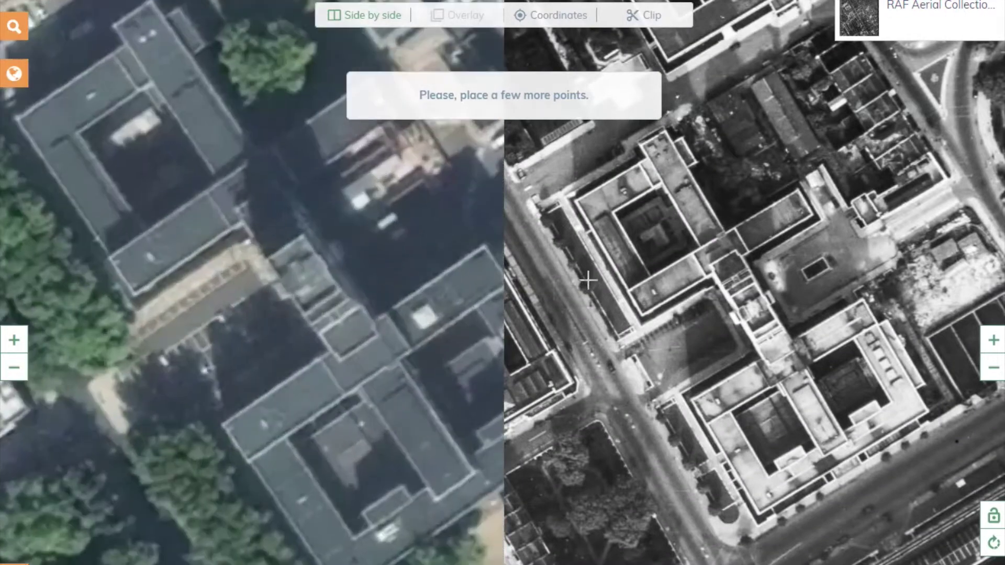
pyautogui.click(708, 297)
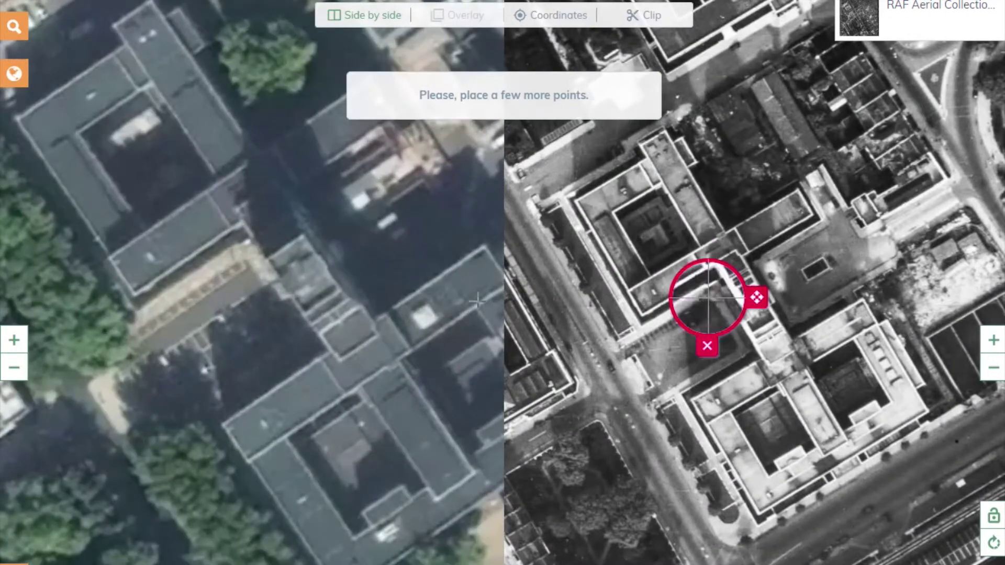
pyautogui.click(243, 259)
pyautogui.scroll(-5, 253, 374)
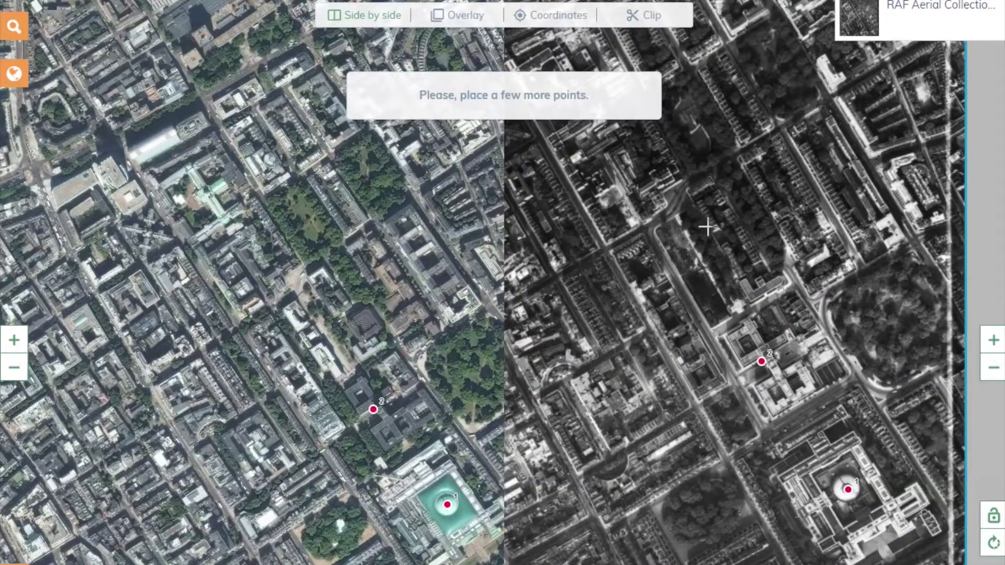
# Line up a block north of the museum and add control point 3 on both images
pyautogui.scroll(-3, 712, 270)
pyautogui.moveTo(709, 292); pyautogui.dragTo(740, 321)
pyautogui.moveTo(222, 249); pyautogui.dragTo(266, 305)
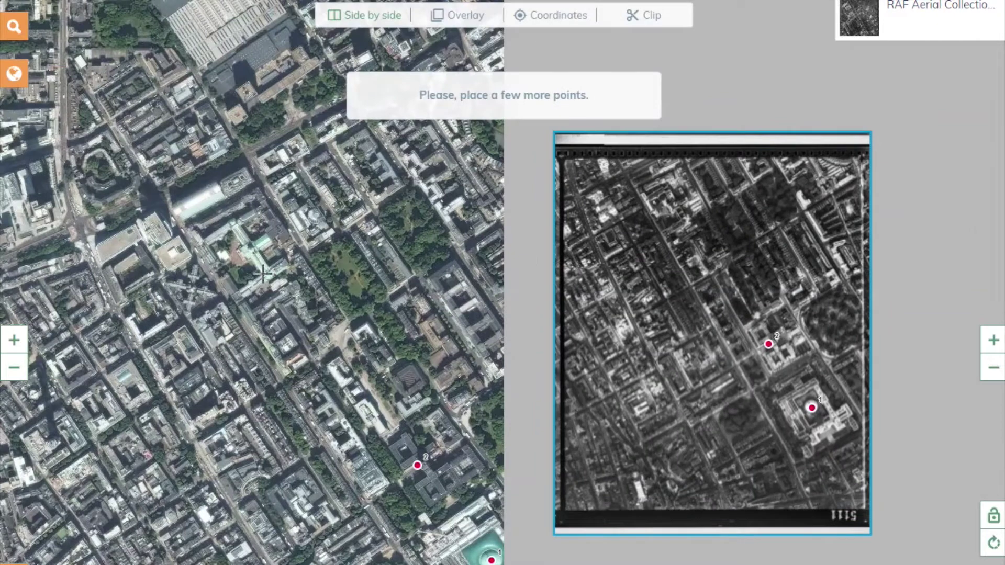
pyautogui.scroll(5, 676, 258)
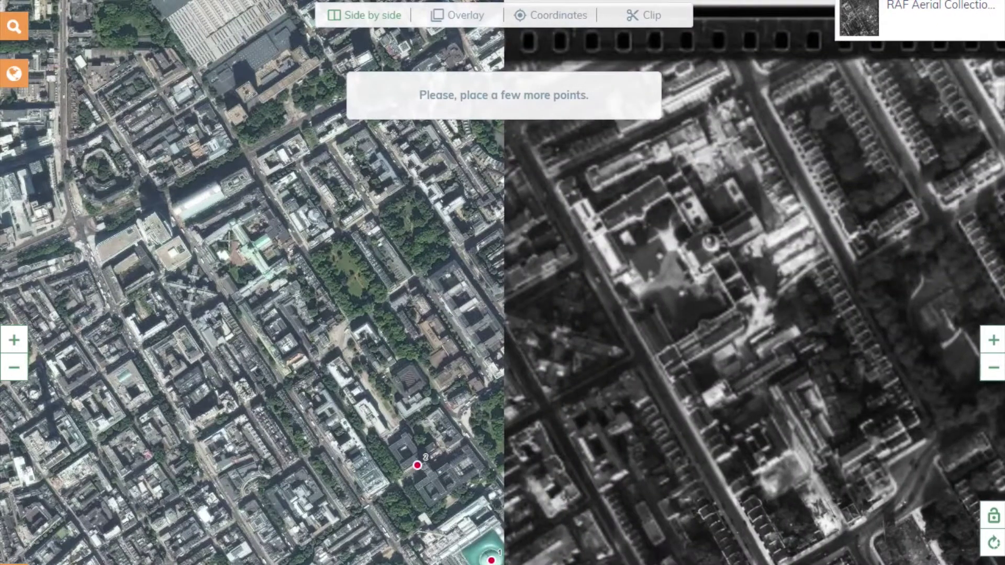
pyautogui.moveTo(243, 253); pyautogui.dragTo(252, 270)
pyautogui.scroll(2, 252, 270)
pyautogui.moveTo(568, 289); pyautogui.dragTo(620, 289)
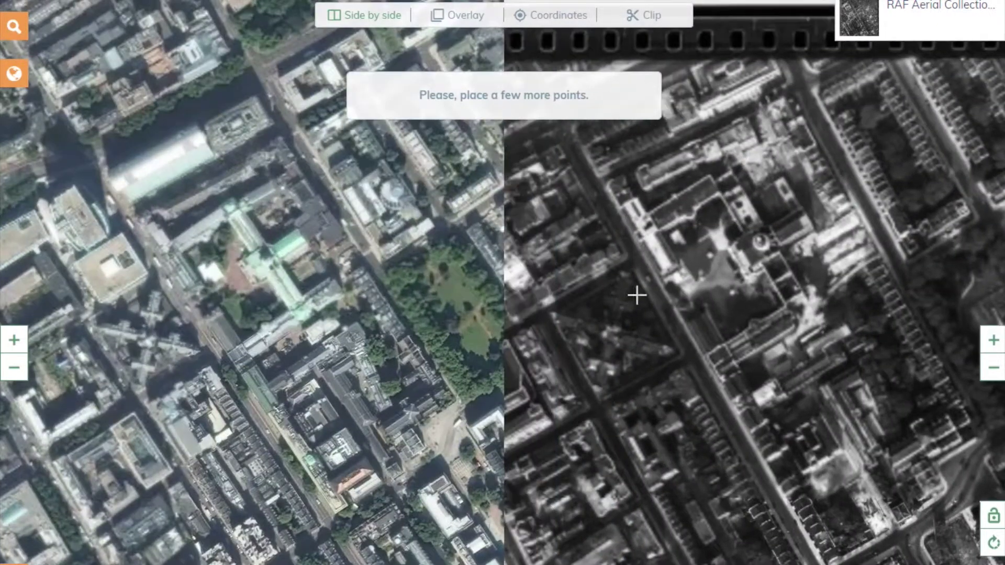
pyautogui.click(665, 309)
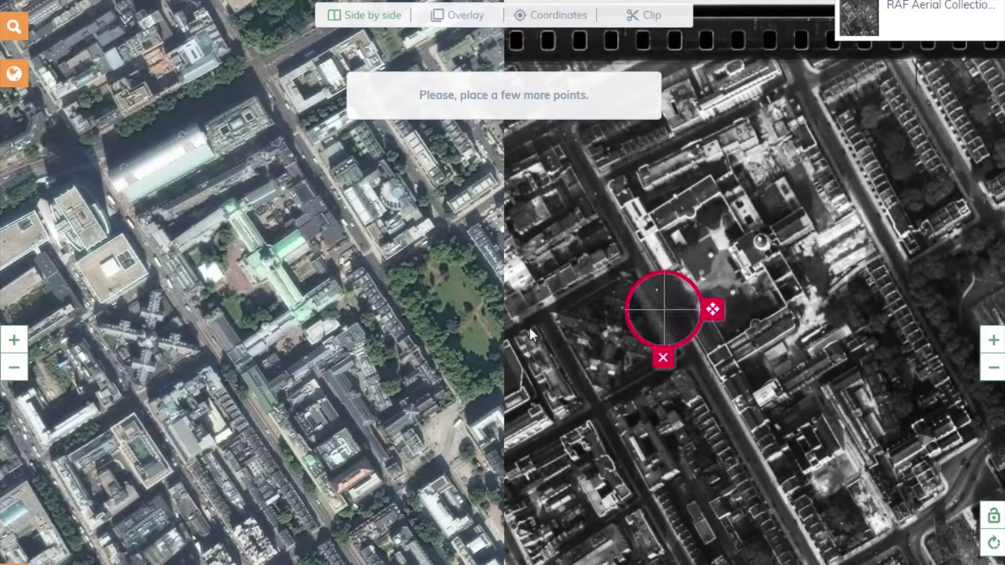
pyautogui.click(189, 315)
# Add control point 4 on the map and its matching spot on the RAF photo
pyautogui.scroll(-3, 683, 350)
pyautogui.scroll(-3, 230, 387)
pyautogui.scroll(-2, 618, 157)
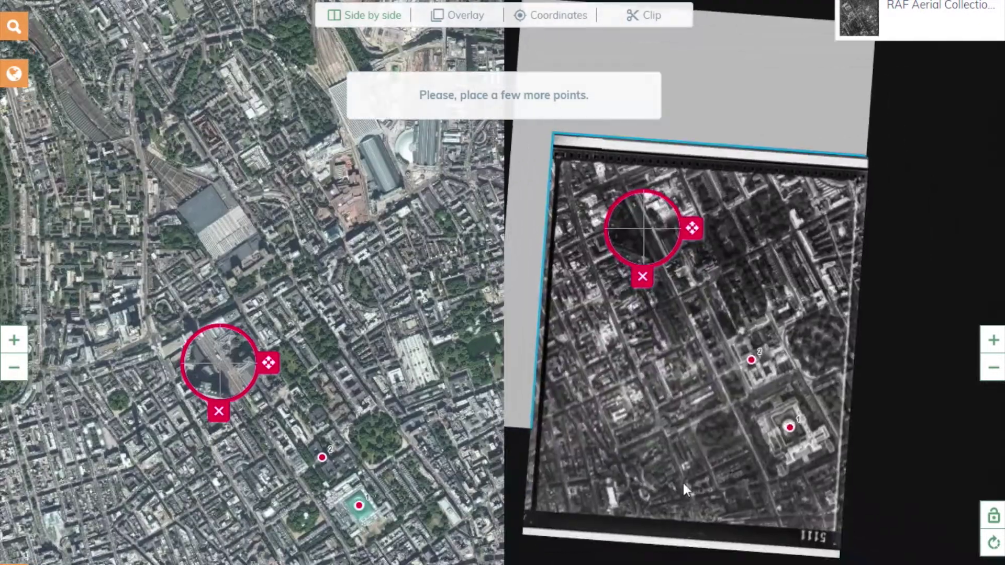
pyautogui.scroll(1, 277, 528)
pyautogui.scroll(4, 680, 417)
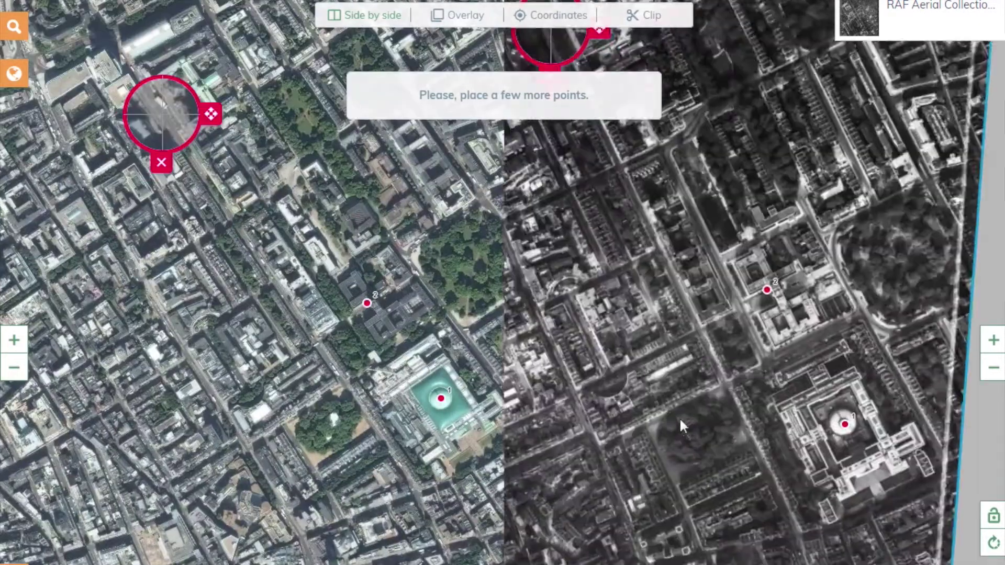
pyautogui.scroll(1, 638, 427)
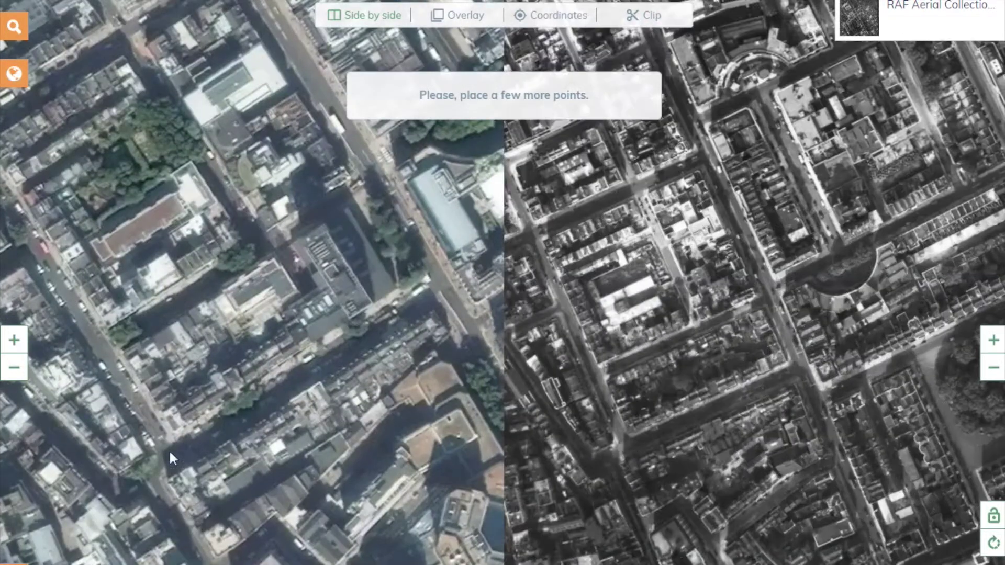
pyautogui.click(161, 445)
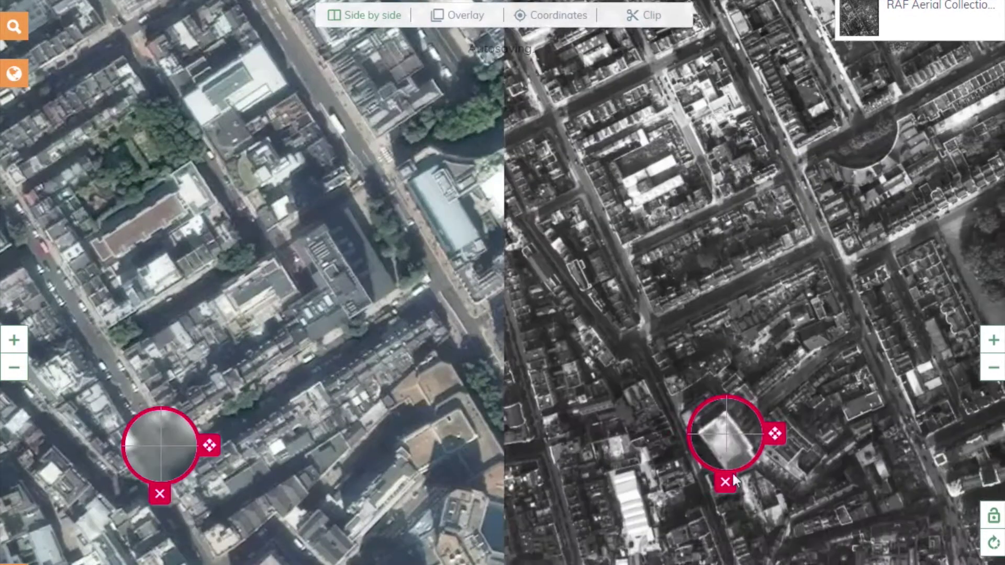
pyautogui.moveTo(733, 474); pyautogui.dragTo(759, 484)
pyautogui.moveTo(730, 444); pyautogui.dragTo(818, 510)
pyautogui.click(817, 511)
# Mark a street corner on the RAF photo, align the modern map beneath it, and confirm point 5
pyautogui.scroll(-4, 340, 461)
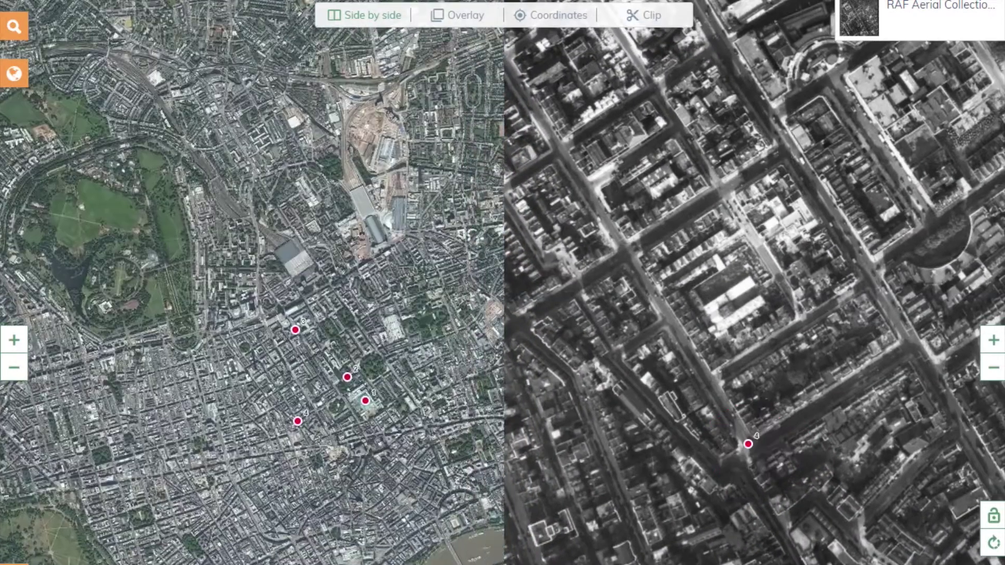
pyautogui.scroll(-1, 584, 489)
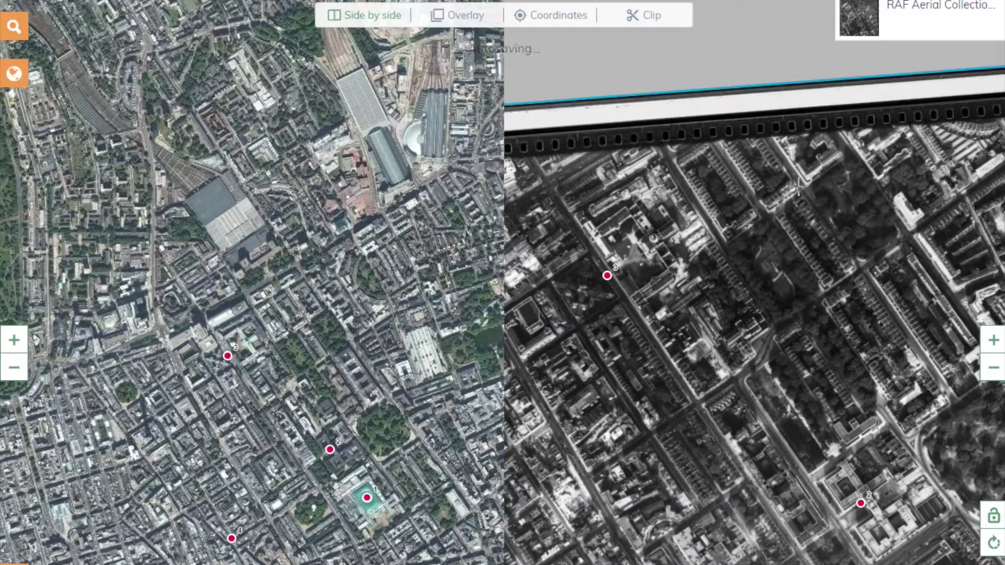
pyautogui.moveTo(719, 240); pyautogui.dragTo(605, 268)
pyautogui.scroll(3, 349, 339)
pyautogui.moveTo(765, 278); pyautogui.dragTo(693, 308)
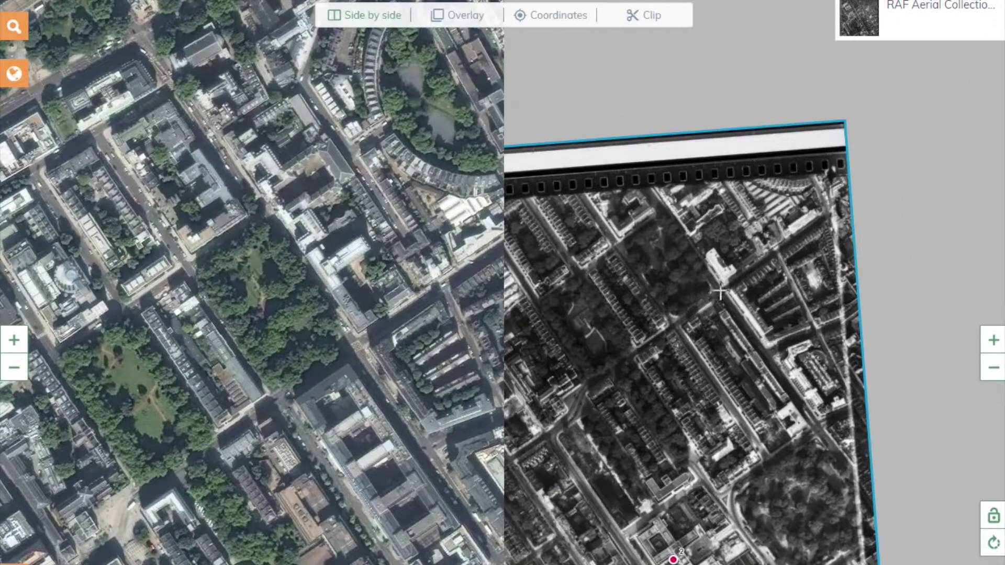
pyautogui.click(719, 293)
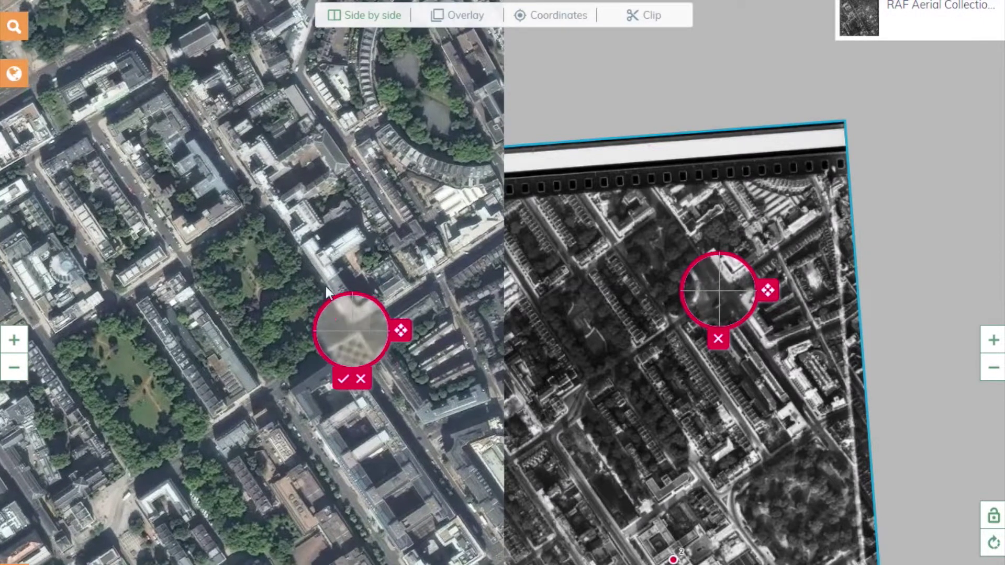
pyautogui.moveTo(325, 287)
pyautogui.mouseDown()
pyautogui.moveTo(320, 301)
pyautogui.moveTo(350, 302)
pyautogui.mouseUp()
pyautogui.click(343, 379)
pyautogui.click(438, 381)
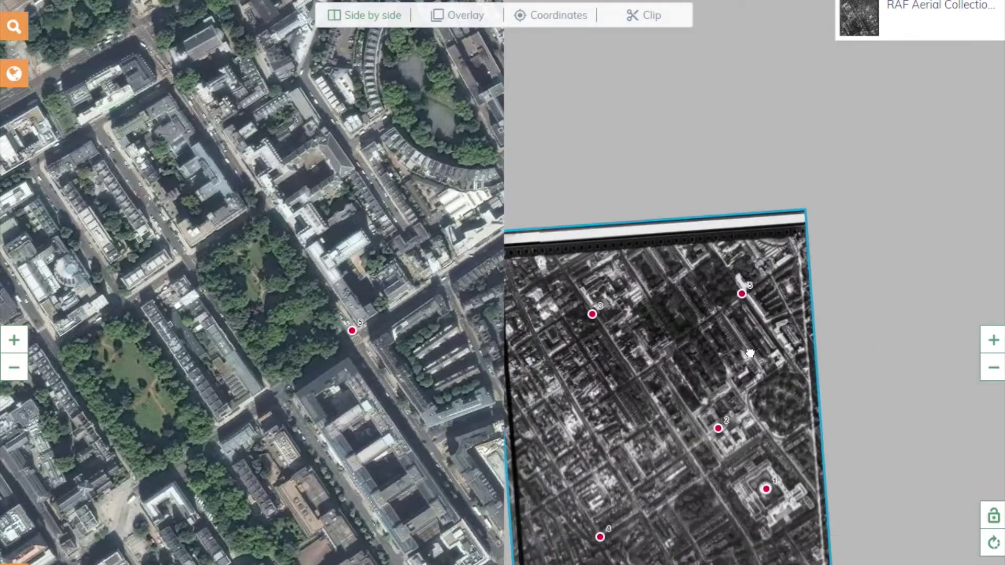
pyautogui.moveTo(775, 488); pyautogui.dragTo(768, 461)
pyautogui.scroll(-2, 350, 391)
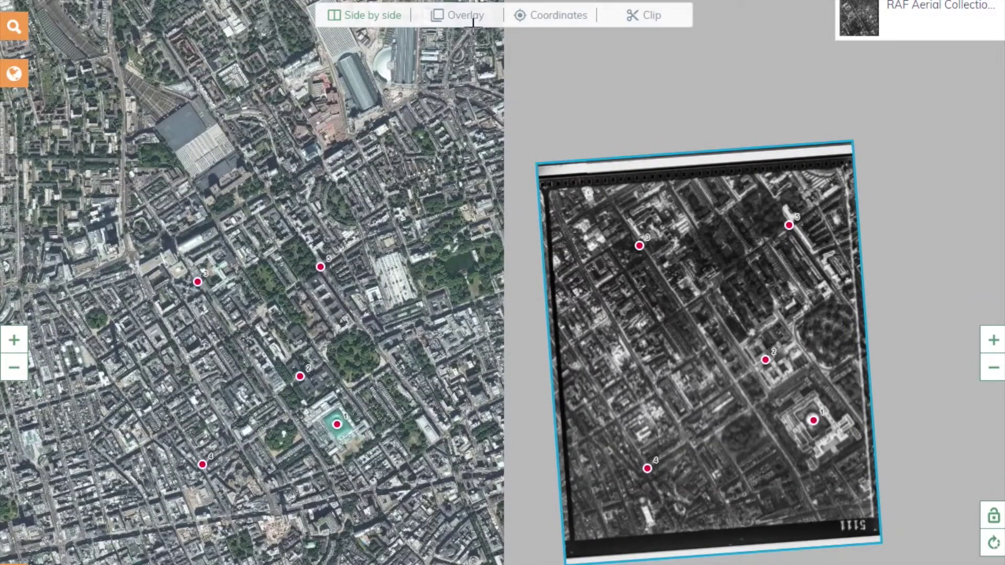
# Overlay the five-point georeferenced photo on the satellite map, then switch to the Clip editor
pyautogui.click(461, 21)
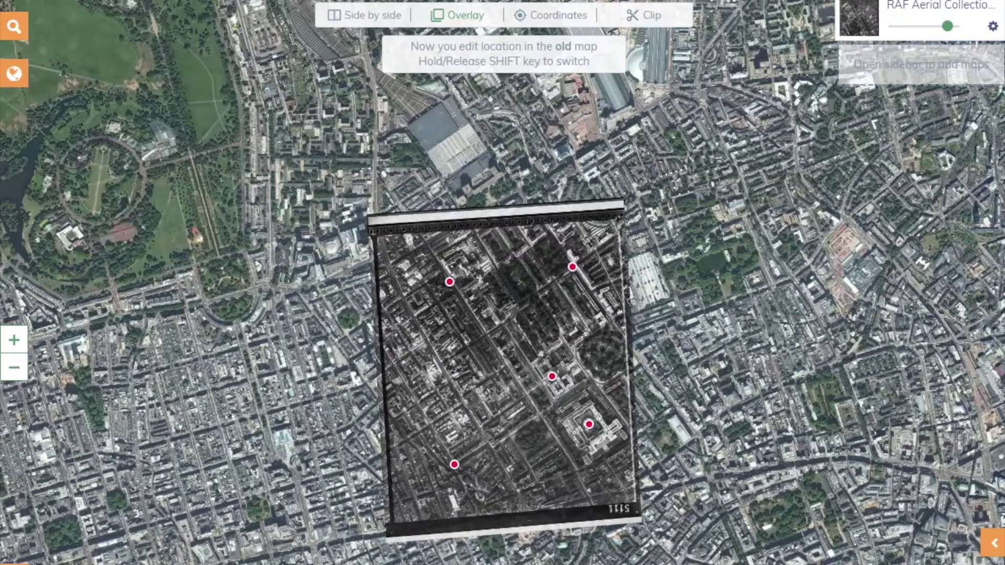
pyautogui.click(653, 17)
# Drag the four clip corners onto the image area, trimming border and frame number, then overlay it
pyautogui.scroll(1, 492, 162)
pyautogui.moveTo(453, 172); pyautogui.dragTo(352, 203)
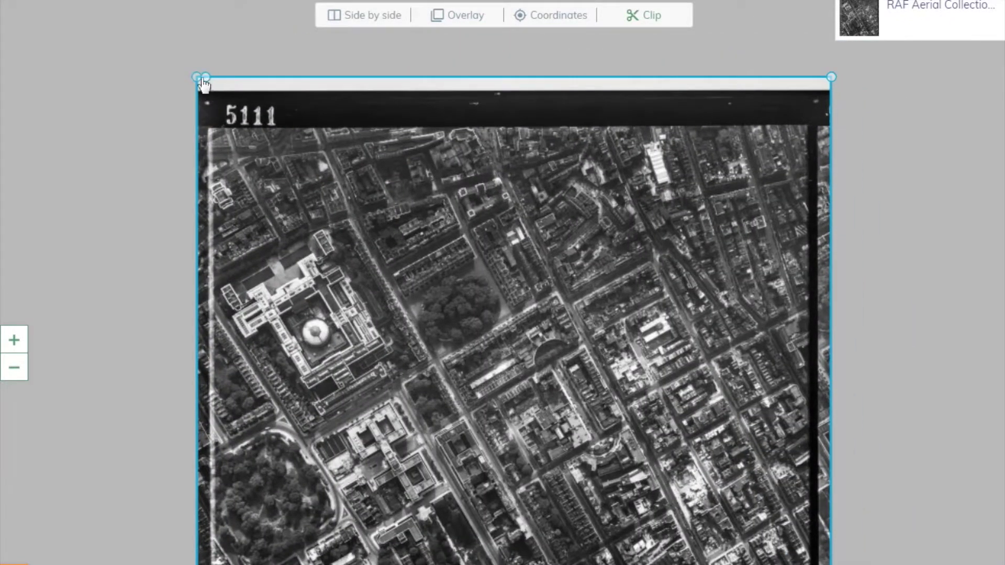
pyautogui.moveTo(197, 77); pyautogui.dragTo(209, 128)
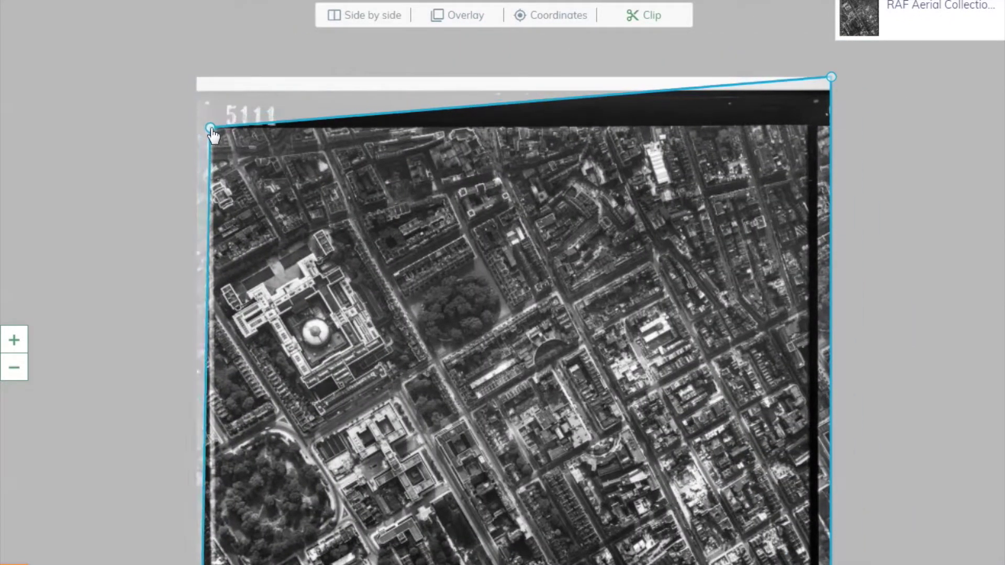
pyautogui.moveTo(832, 78); pyautogui.dragTo(809, 125)
pyautogui.moveTo(603, 492); pyautogui.dragTo(588, 259)
pyautogui.moveTo(573, 505); pyautogui.dragTo(573, 458)
pyautogui.moveTo(187, 551); pyautogui.dragTo(202, 547)
pyautogui.moveTo(813, 564); pyautogui.dragTo(796, 543)
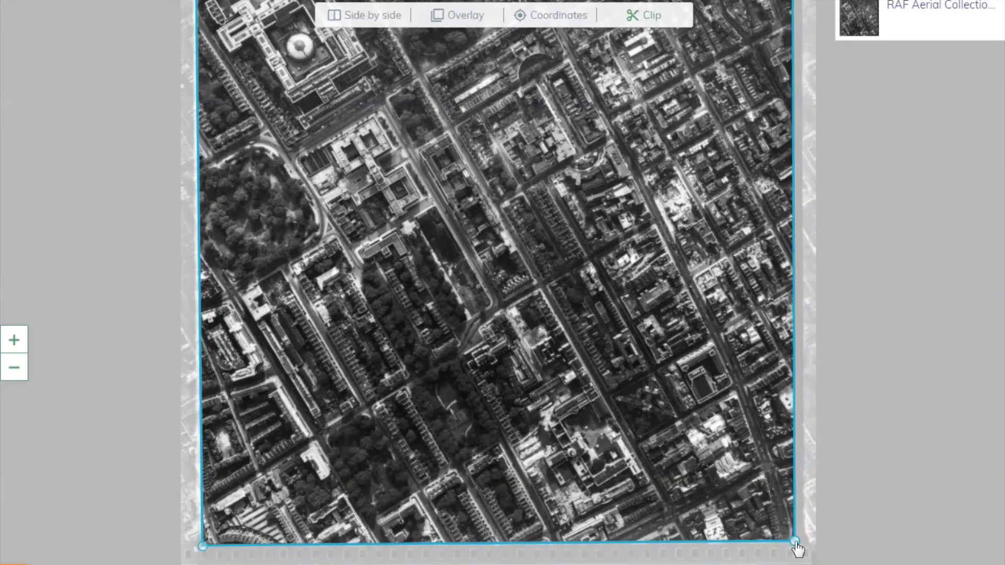
pyautogui.scroll(-2, 557, 333)
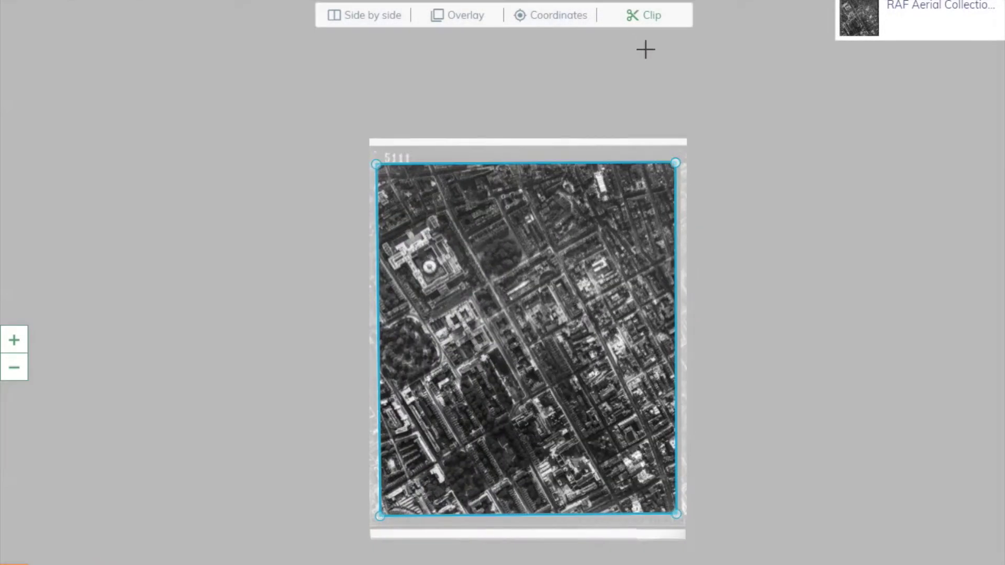
pyautogui.click(466, 22)
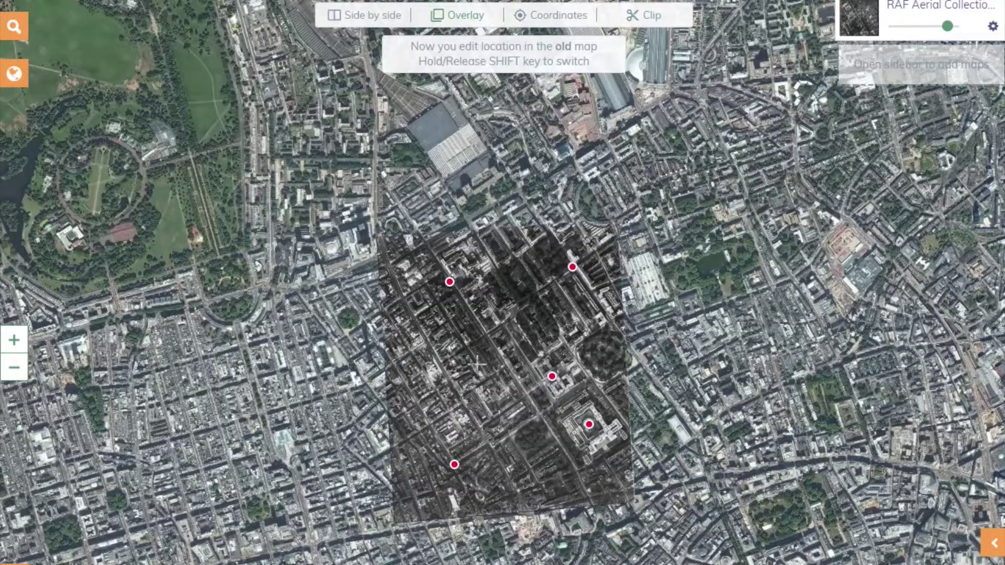
# Inspect the clipped overlay along the photo's edges and around the park, then return to Side by side
pyautogui.scroll(2, 467, 341)
pyautogui.scroll(-1, 401, 267)
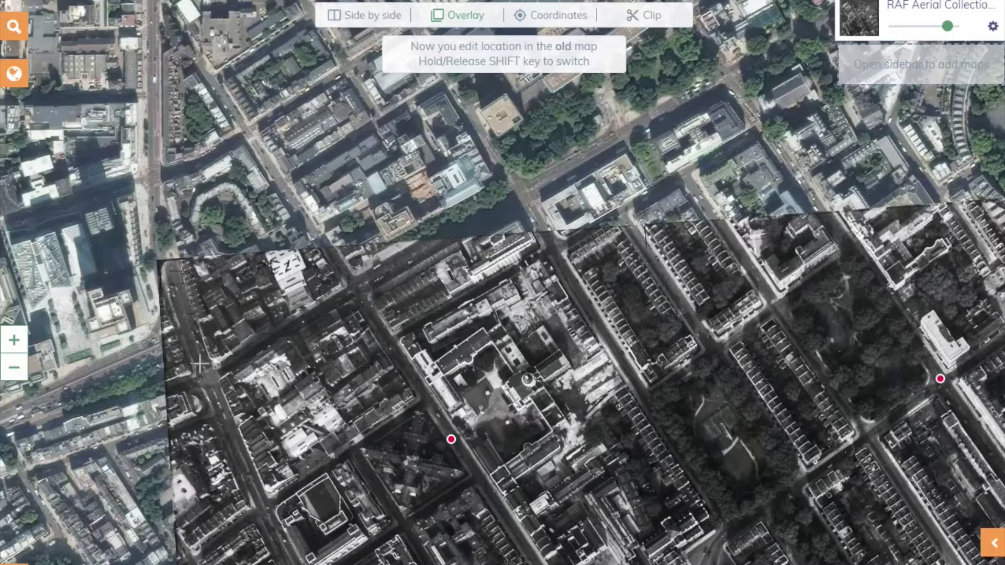
pyautogui.moveTo(803, 562); pyautogui.dragTo(204, 167)
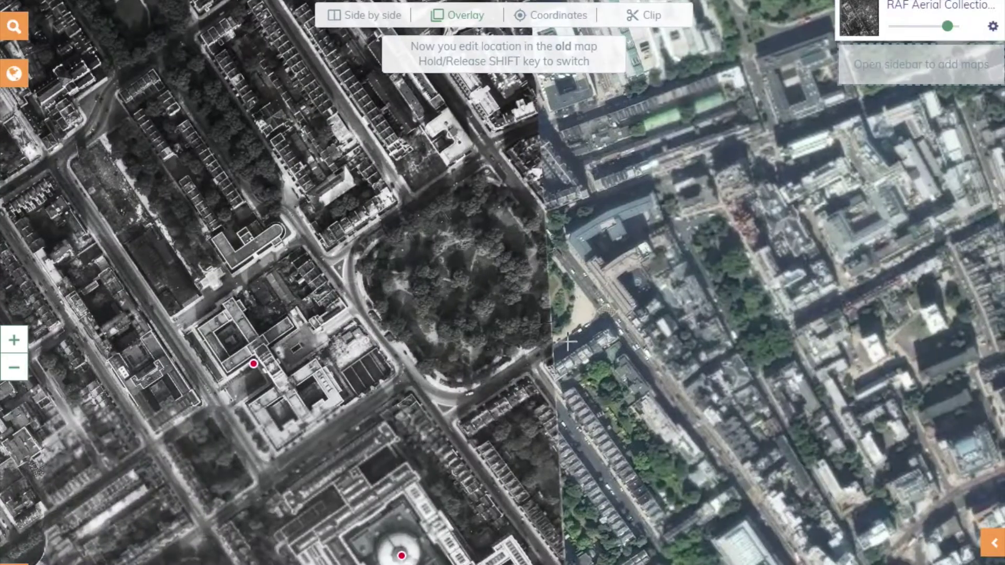
pyautogui.moveTo(578, 481); pyautogui.dragTo(527, 89)
pyautogui.moveTo(110, 293); pyautogui.dragTo(922, 273)
pyautogui.moveTo(295, 264); pyautogui.dragTo(333, 353)
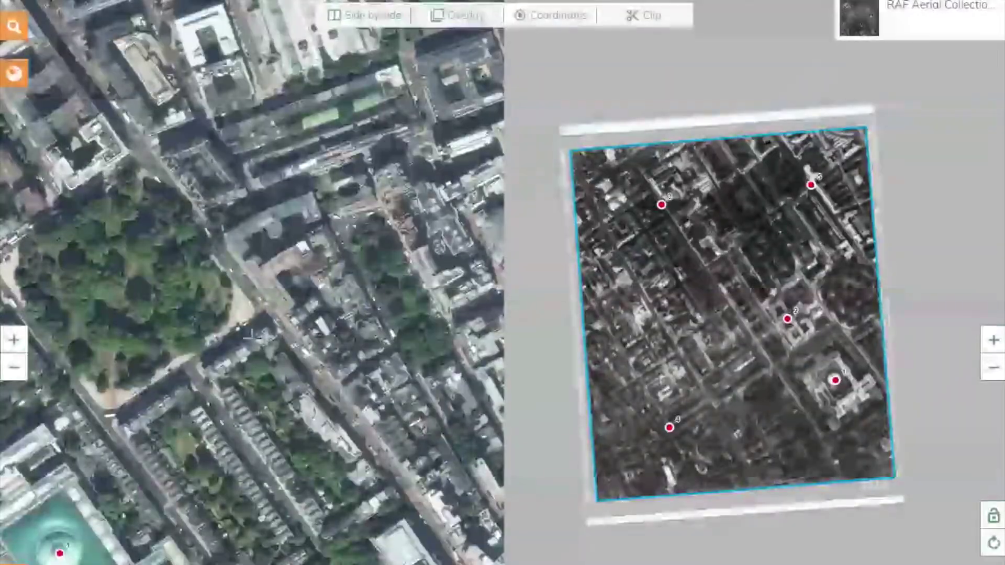
pyautogui.scroll(5, 765, 318)
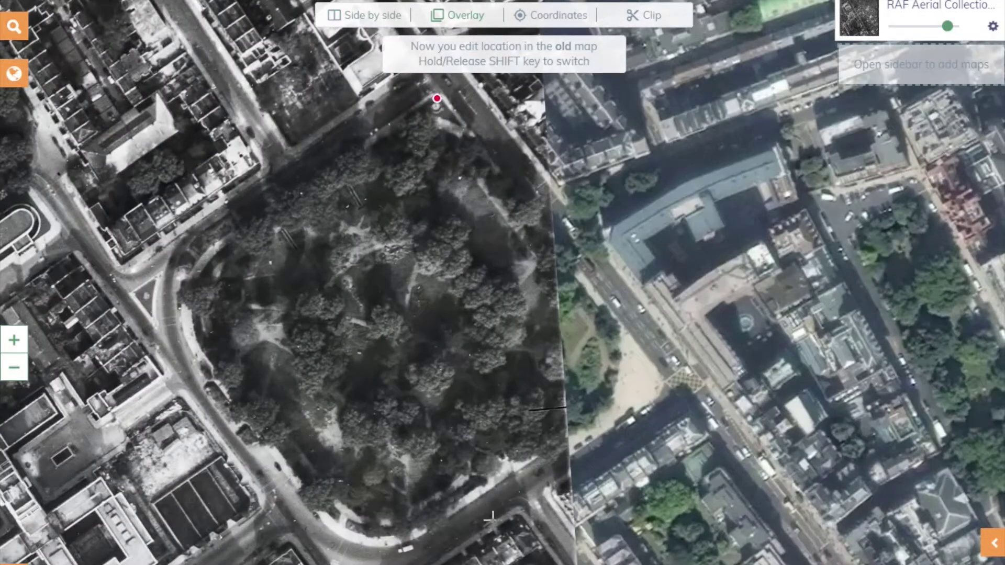
pyautogui.click(372, 18)
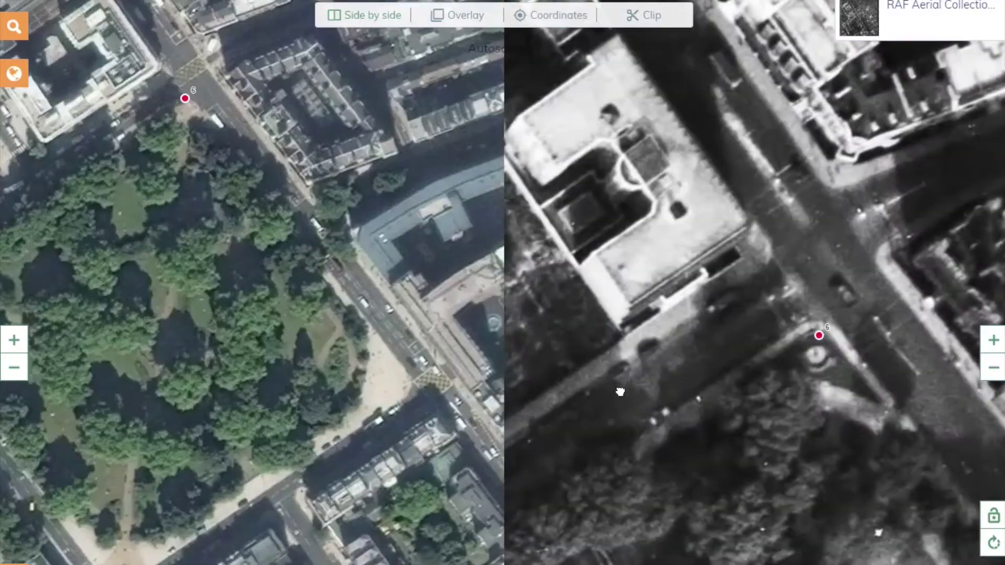
# Place control point 7 at the park's south corner and fine-tune its position on the modern map
pyautogui.scroll(3, 733, 374)
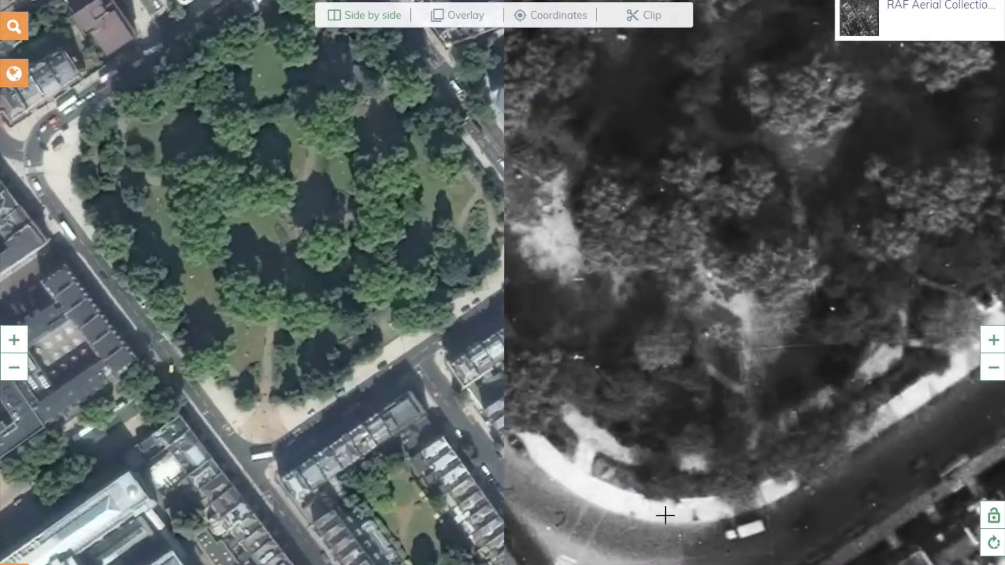
pyautogui.click(647, 524)
pyautogui.moveTo(252, 420); pyautogui.dragTo(246, 316)
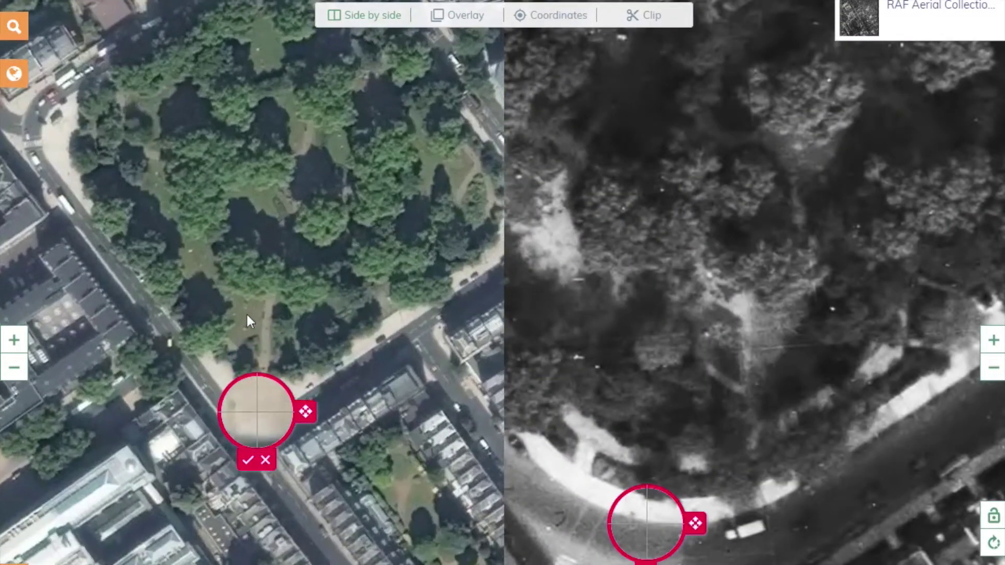
pyautogui.click(248, 459)
pyautogui.click(258, 413)
pyautogui.moveTo(258, 413); pyautogui.dragTo(244, 418)
pyautogui.click(255, 460)
pyautogui.scroll(-3, 434, 487)
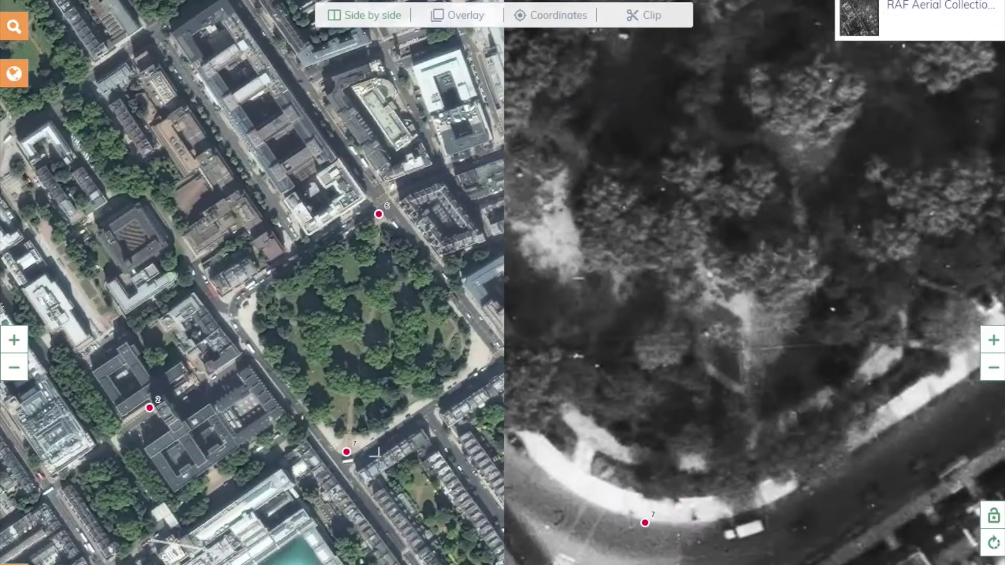
pyautogui.scroll(-3, 511, 487)
# Overlay the photo again and inspect the fit south-east of the park
pyautogui.click(438, 17)
pyautogui.scroll(8, 697, 406)
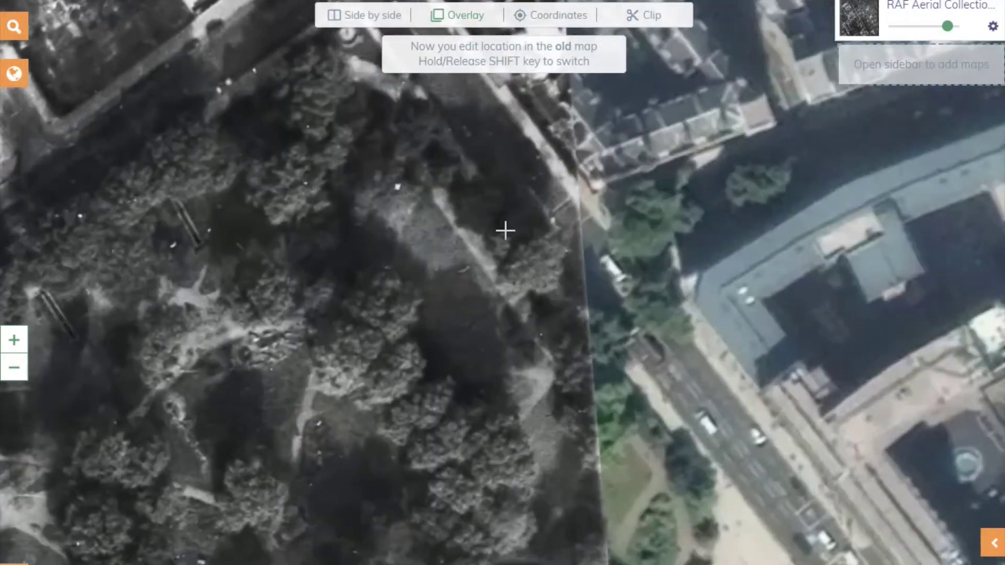
pyautogui.moveTo(655, 419); pyautogui.dragTo(510, 230)
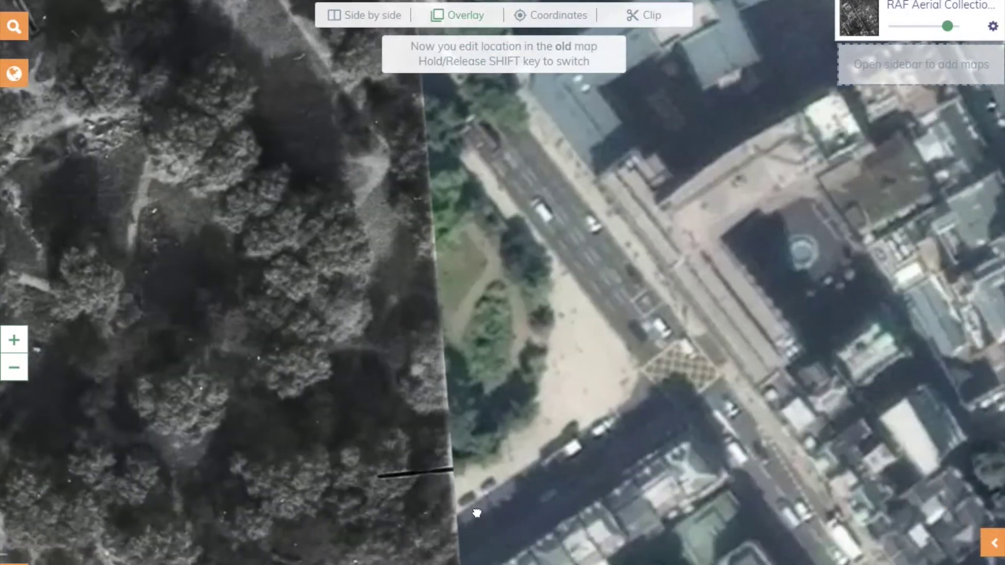
pyautogui.moveTo(476, 520); pyautogui.dragTo(434, 429)
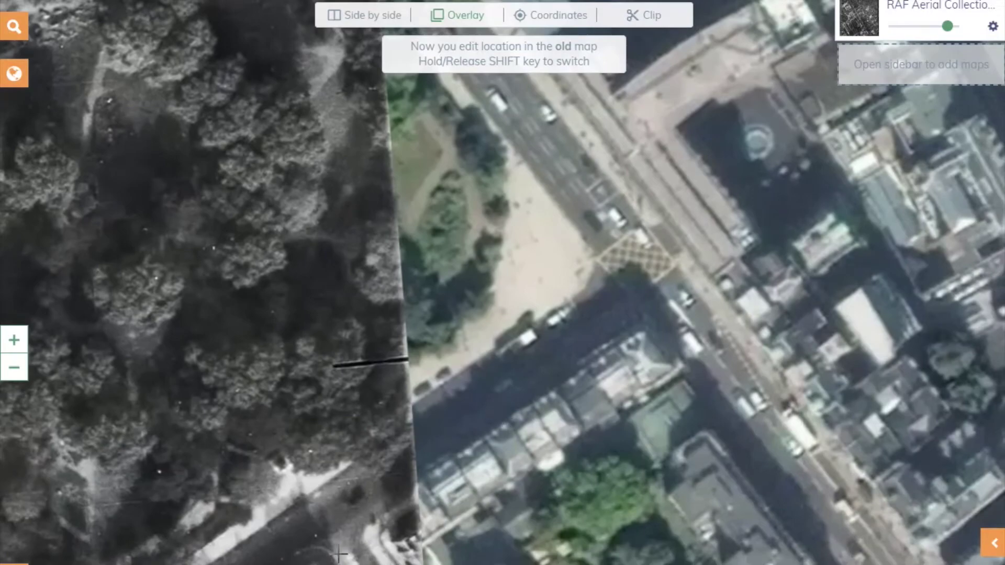
pyautogui.scroll(-6, 363, 501)
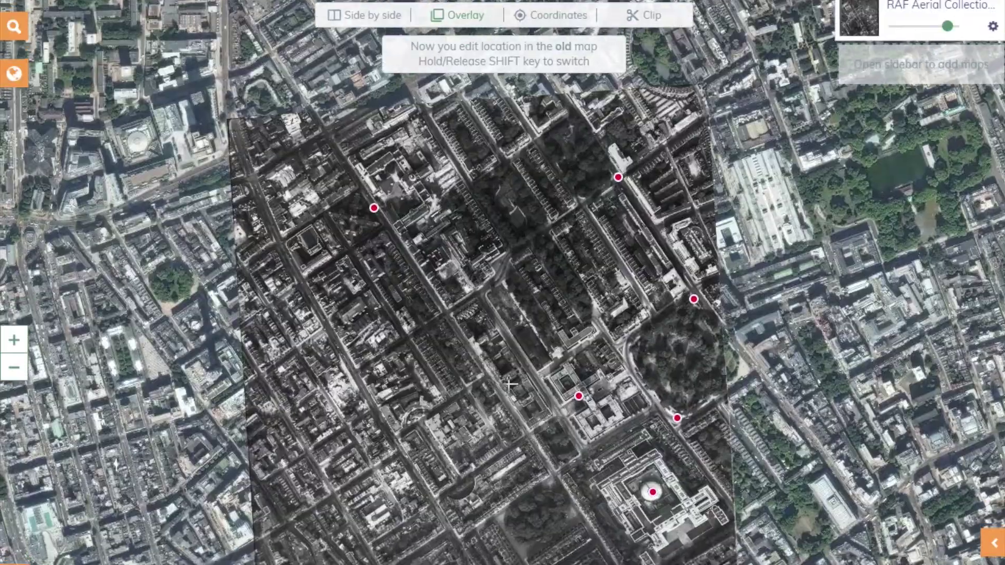
pyautogui.scroll(-1, 484, 378)
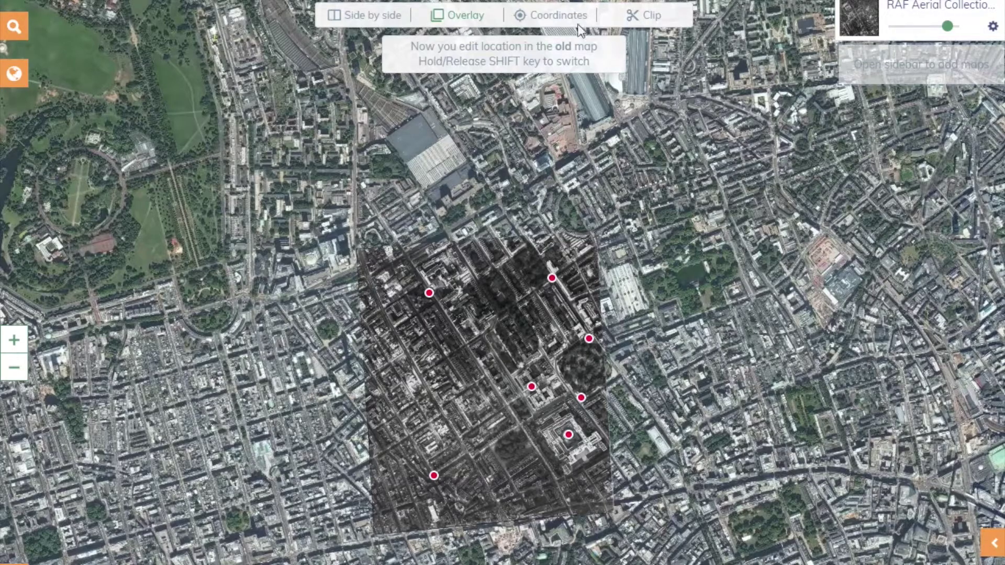
# Save the georeferenced map and open it with VIEW THIS MAP, dismissing the tutorial tip
pyautogui.click(968, 1)
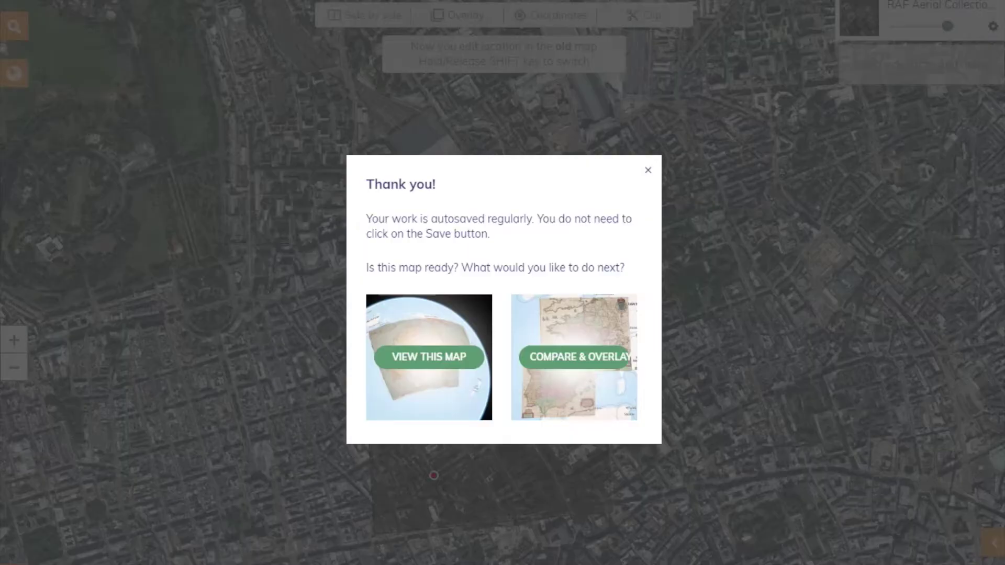
pyautogui.click(416, 361)
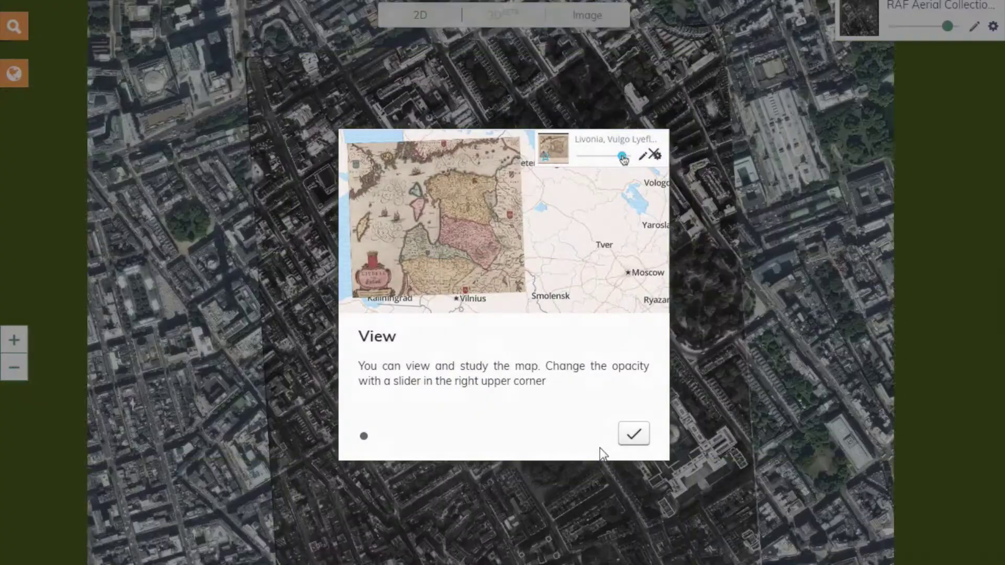
pyautogui.click(630, 435)
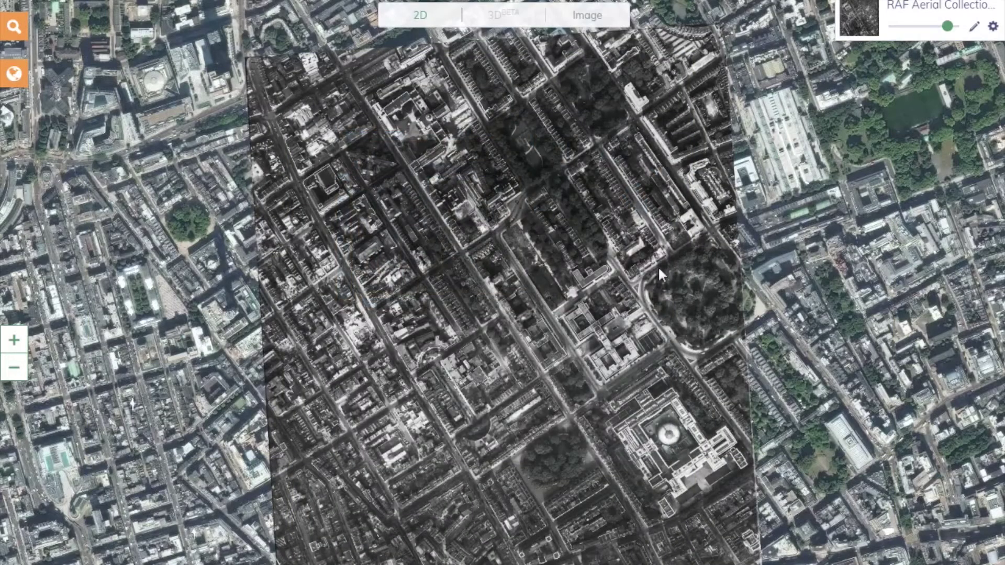
# Adjust the RAF photo's opacity and zoom out to show it over central London
pyautogui.moveTo(948, 26)
pyautogui.mouseDown()
pyautogui.moveTo(892, 34)
pyautogui.moveTo(961, 27)
pyautogui.moveTo(884, 33)
pyautogui.moveTo(951, 39)
pyautogui.mouseUp()
pyautogui.scroll(-5, 781, 470)
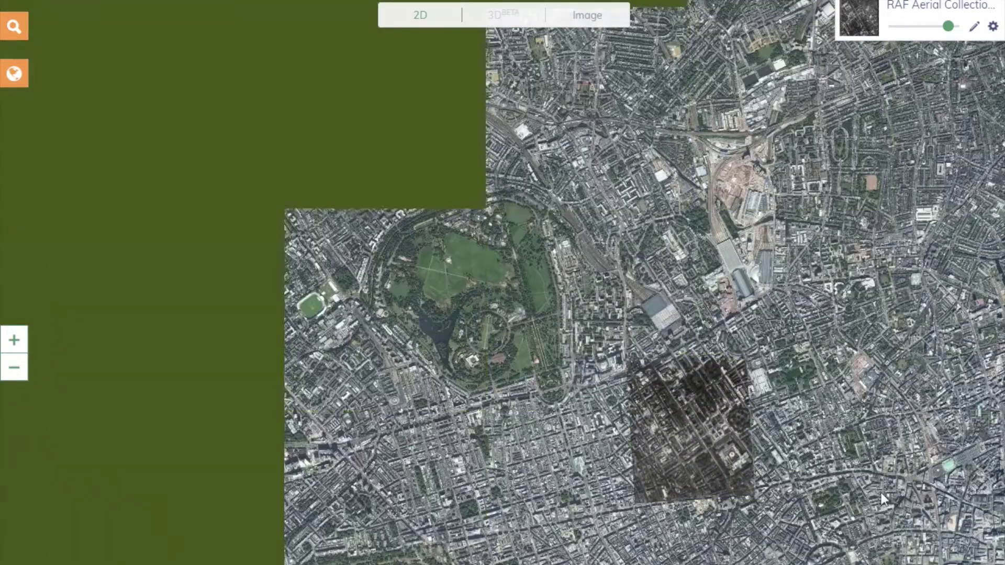
pyautogui.moveTo(779, 478); pyautogui.dragTo(651, 410)
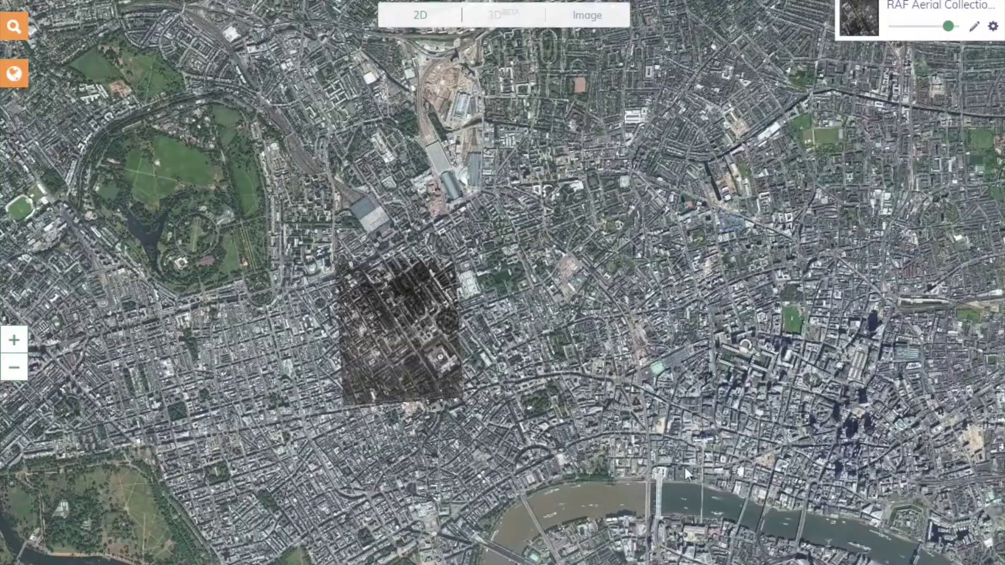
pyautogui.scroll(-1, 685, 467)
pyautogui.moveTo(806, 510); pyautogui.dragTo(642, 414)
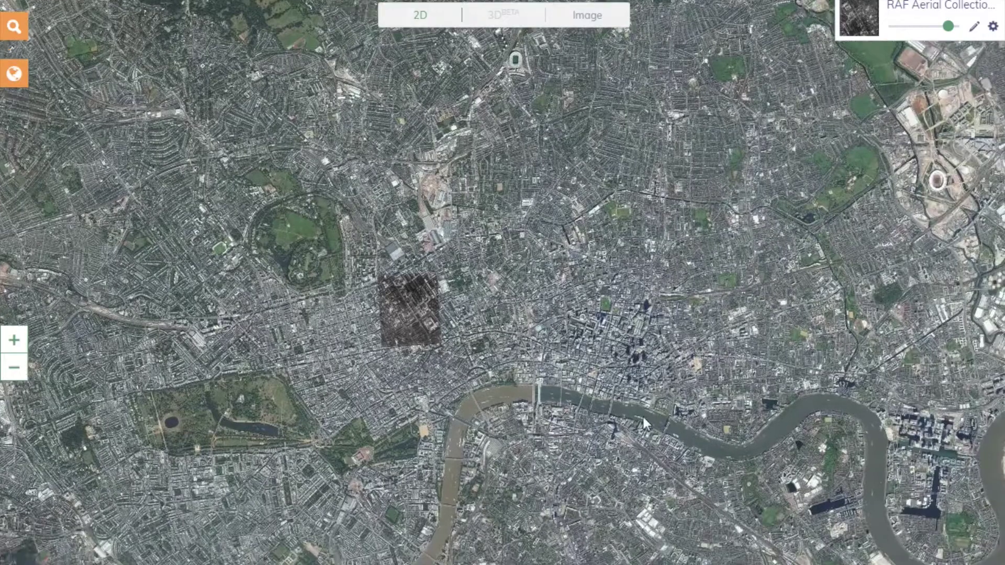